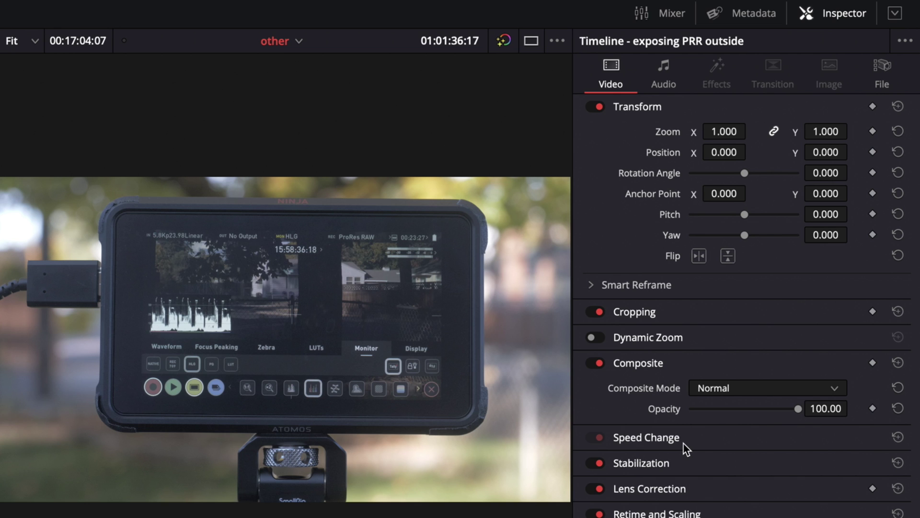
Look at the Inspector's Speed Change and Dynamic Zoom settings, then show the clip's Audio and File details
left_click(710, 440)
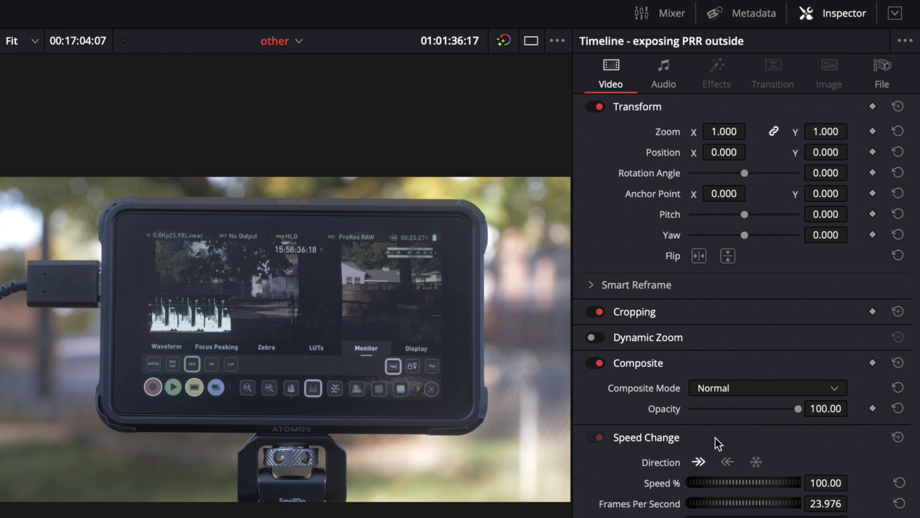
left_click(715, 438)
left_click(719, 341)
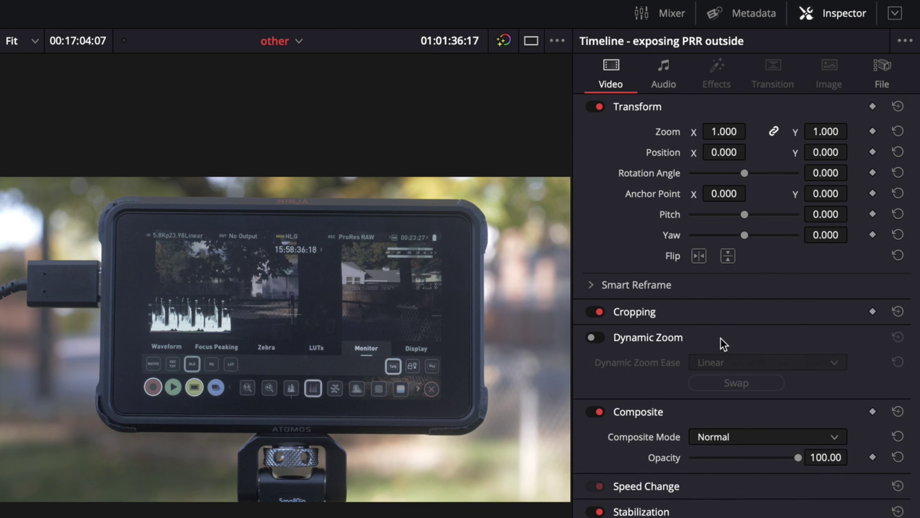
left_click(716, 335)
left_click(673, 79)
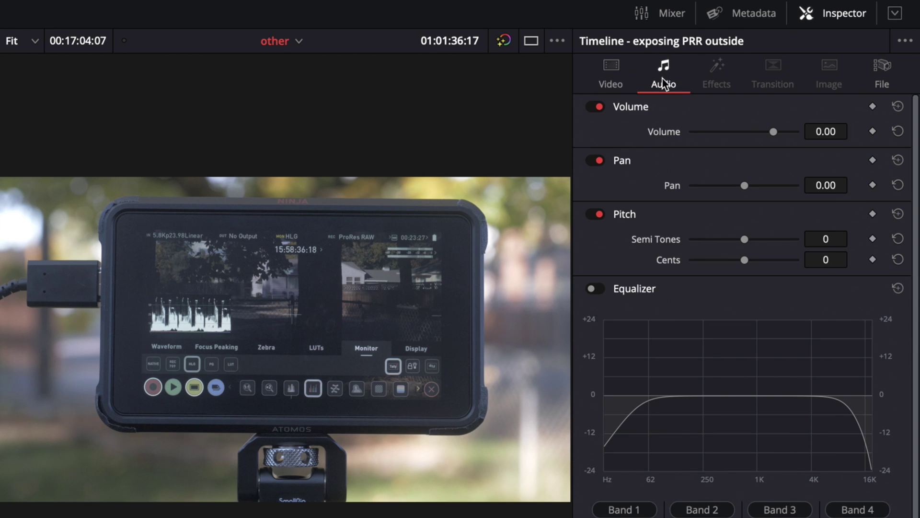
left_click(870, 67)
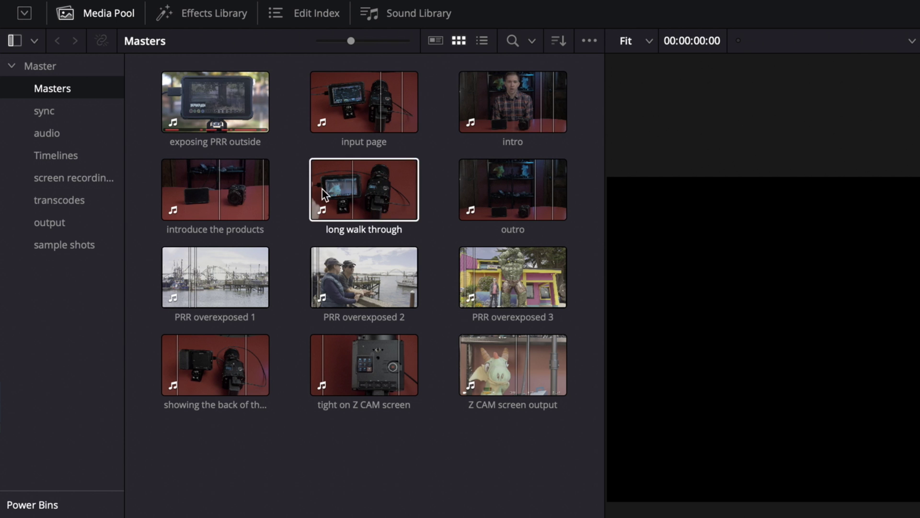
Cycle the Media Pool through list and thumbnail views, ending on Metadata view
left_click(481, 41)
left_click(460, 41)
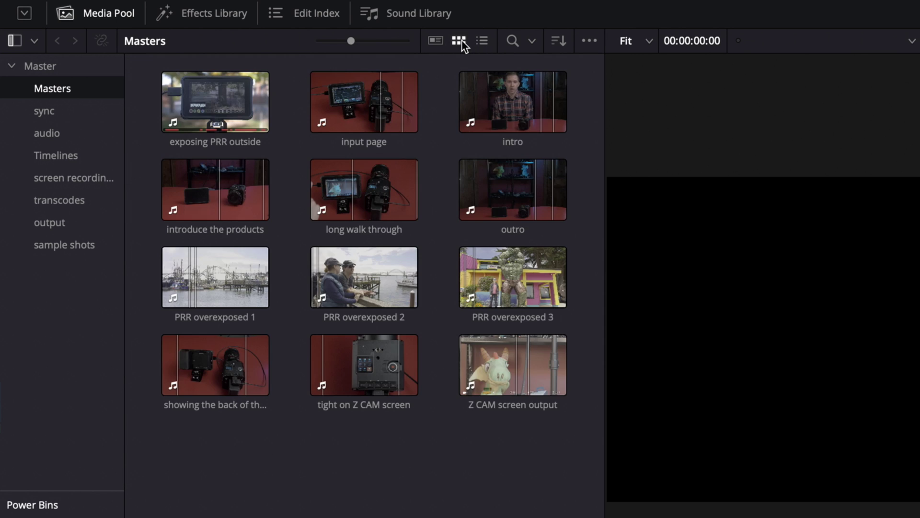
left_click(434, 42)
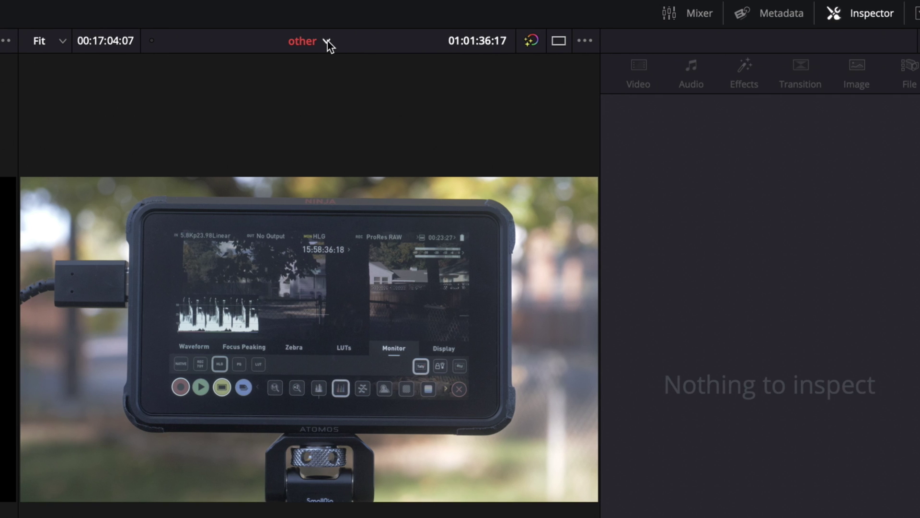
Check the timeline list unchanged, then bring up the viewer's Timeline Sort Order options
left_click(483, 41)
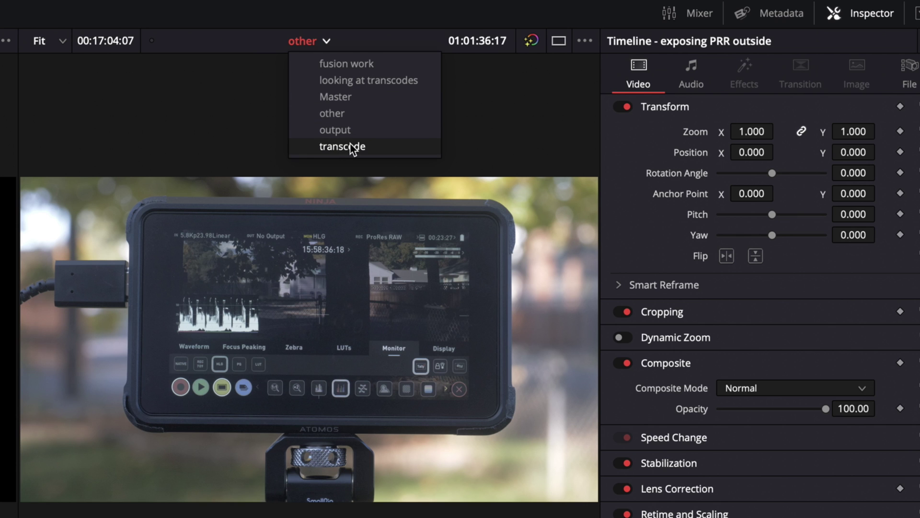
left_click(582, 40)
left_click(585, 40)
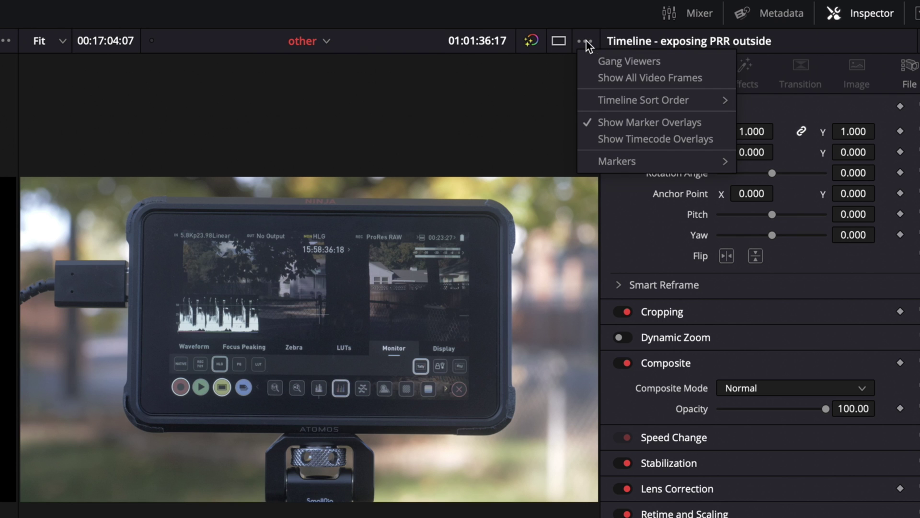
mouse_move(680, 98)
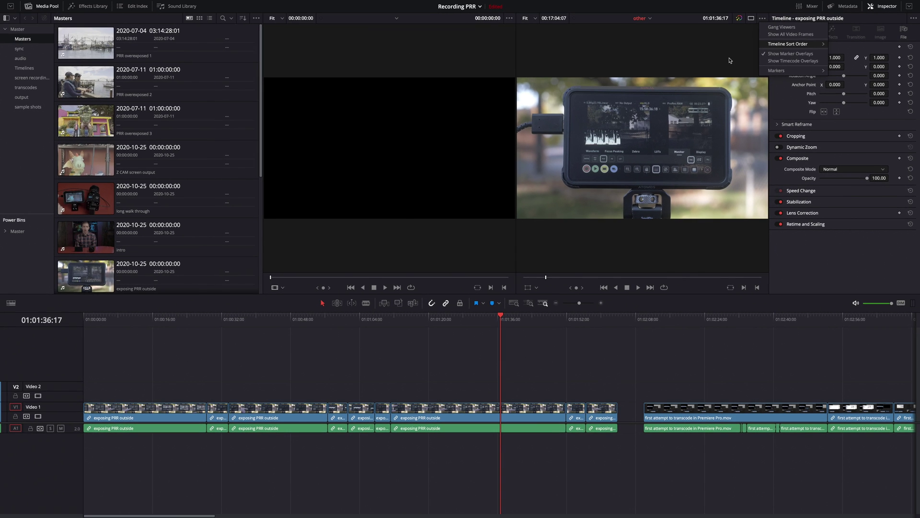
Go to the Cut page via Workspace > Switch to Page, back to Edit with Shift+4, then Fusion with Shift+5
left_click(297, 3)
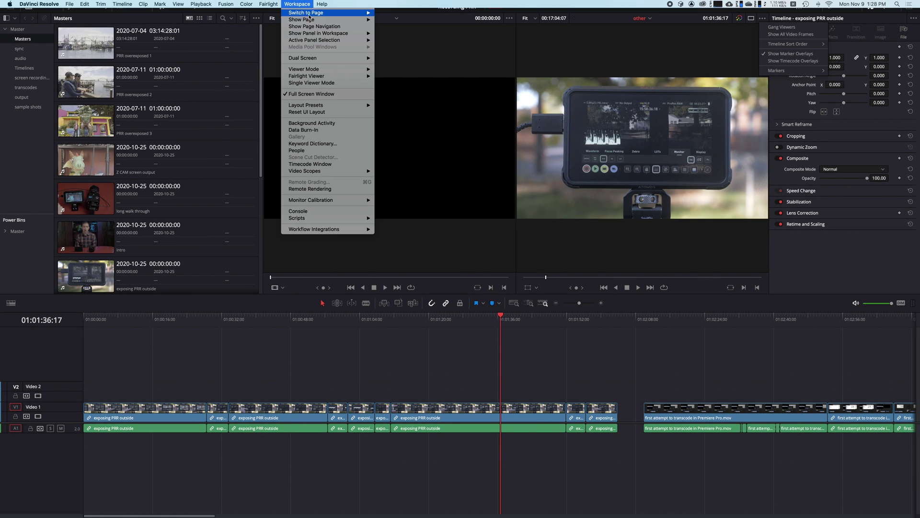
mouse_move(330, 13)
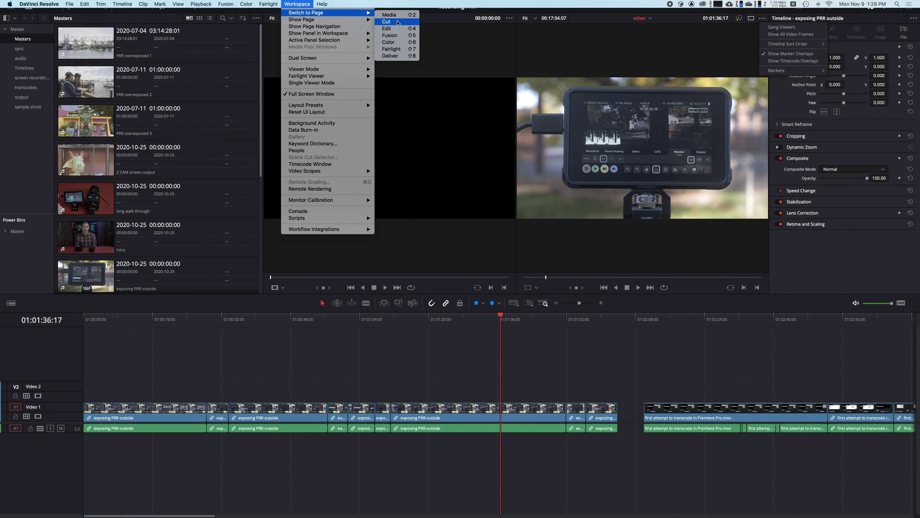
left_click(398, 22)
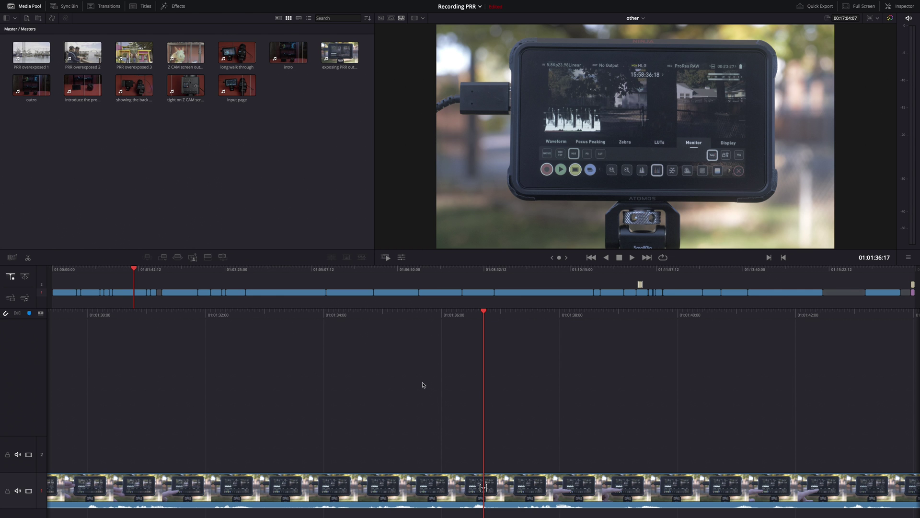
key("shift+4")
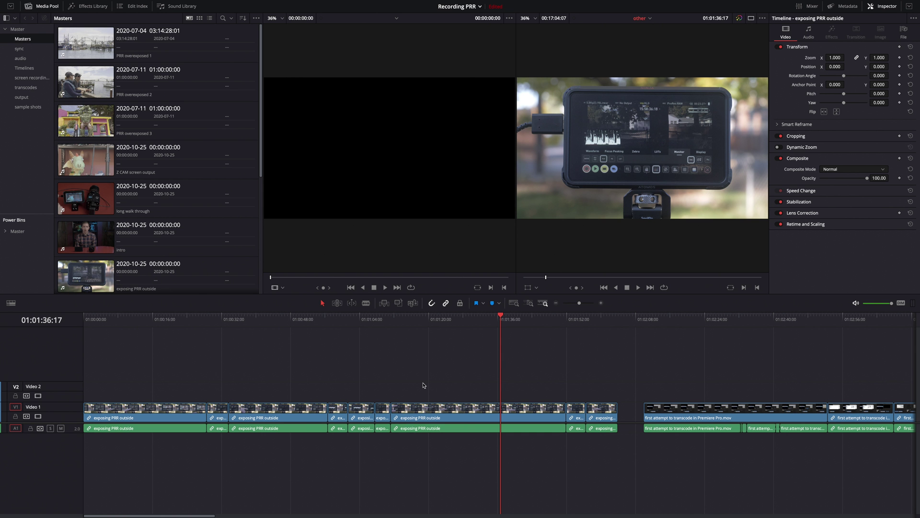
key("shift+5")
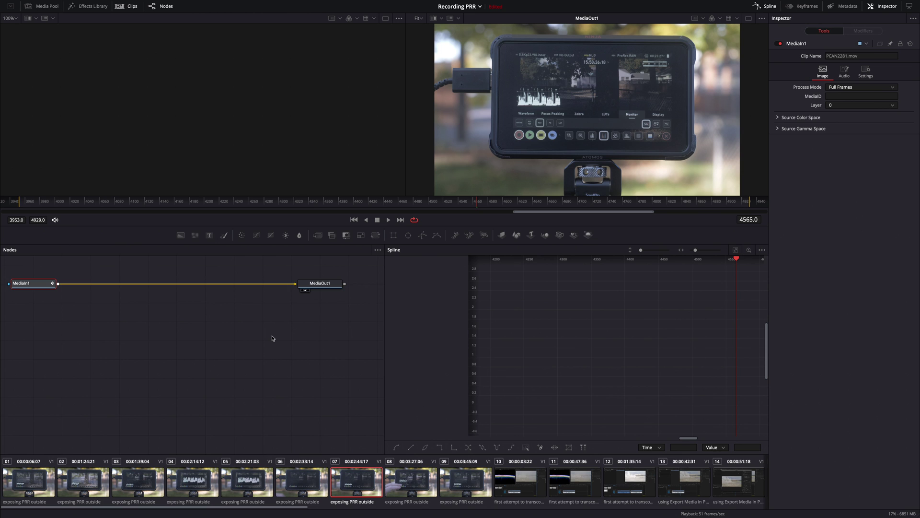
Review the Fusion toolbar's Customize menu without changes, then go to the Color page with Shift+6
right_click(165, 236)
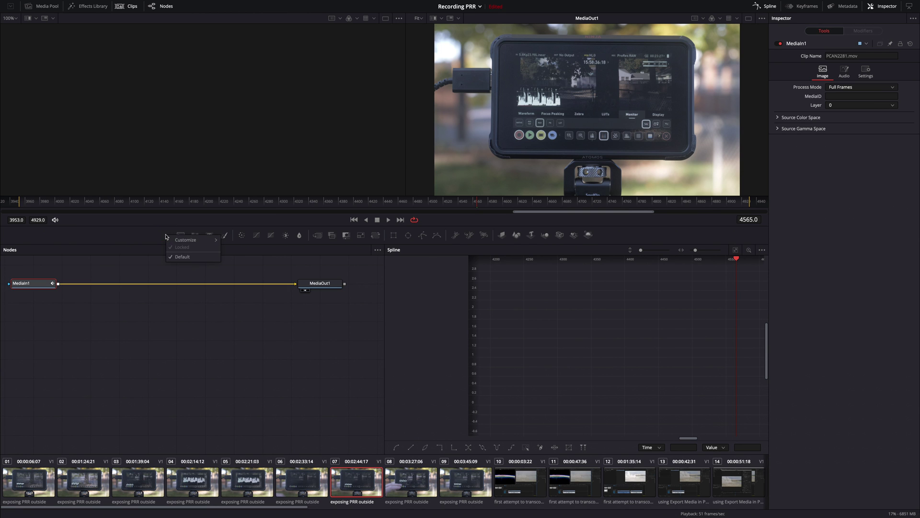
mouse_move(192, 243)
left_click(126, 238)
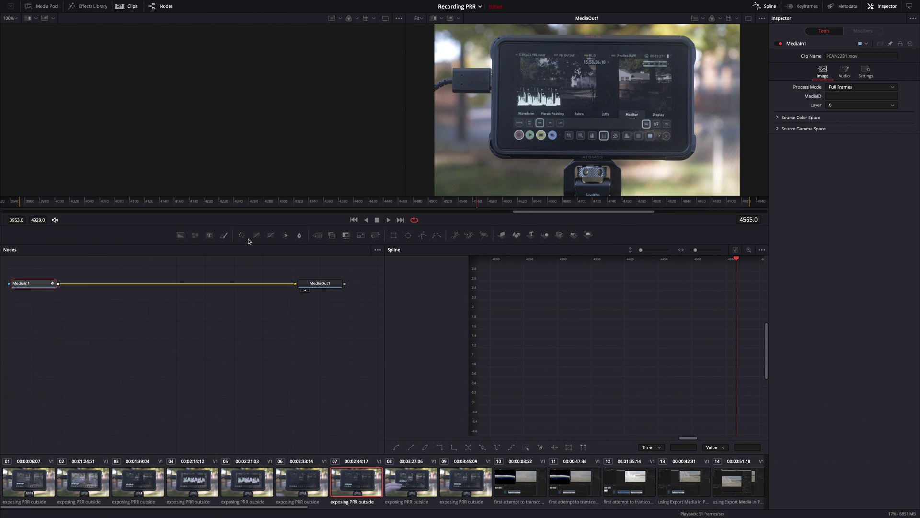
key("shift+6")
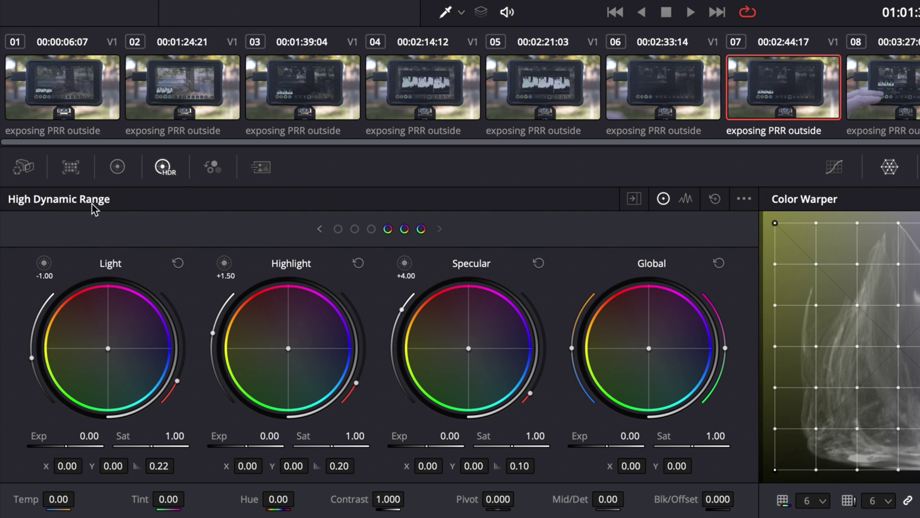
Page HDR wheels to Black/Dark/Shadow, then toggle the Specular, Highlight, Light and Shadow zones
left_click(339, 230)
left_click(685, 199)
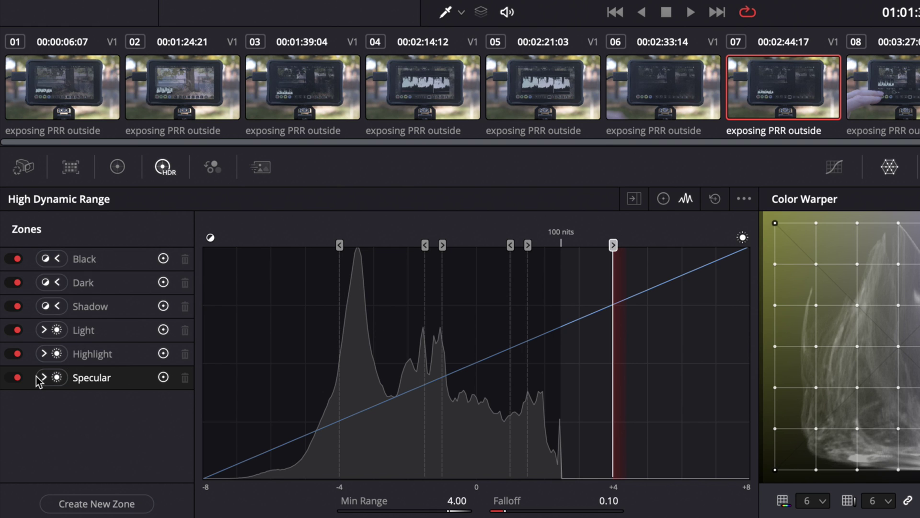
left_click(16, 377)
left_click(16, 353)
left_click(16, 330)
left_click(16, 330)
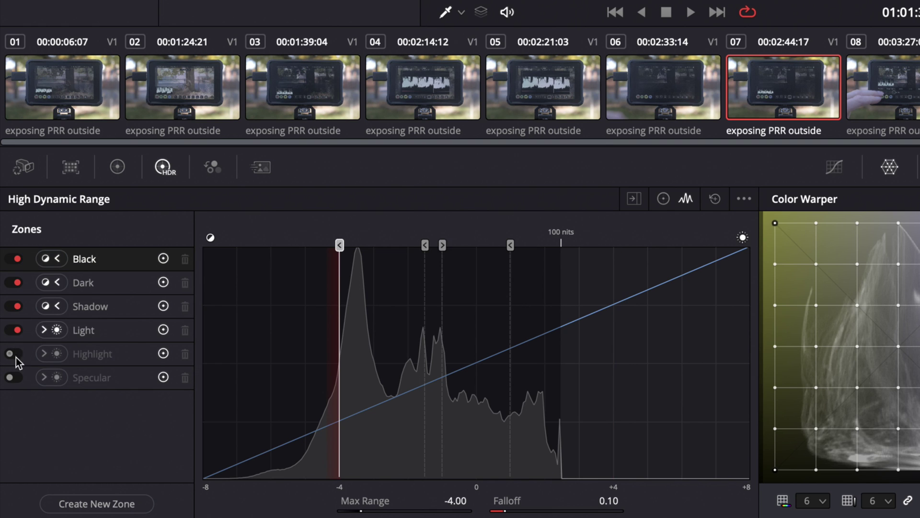
left_click(16, 353)
left_click(15, 329)
left_click(16, 306)
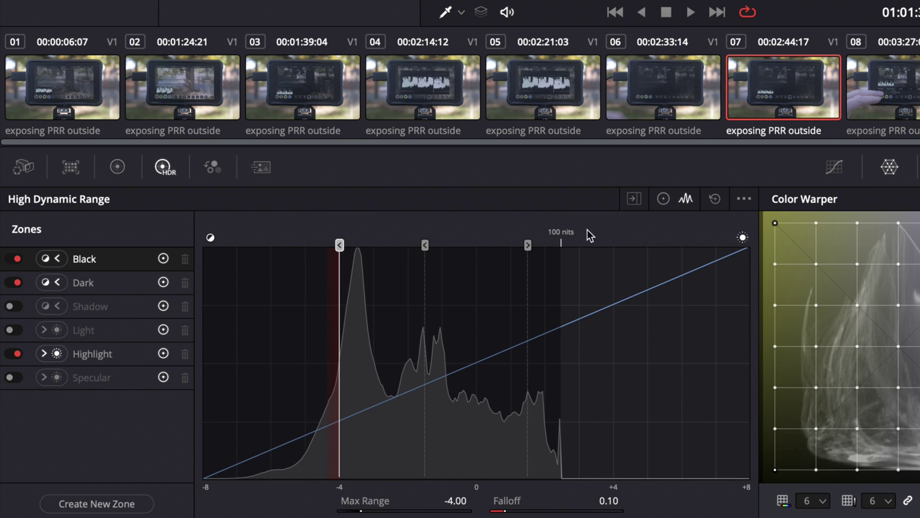
Return to HDR wheels, view the Primaries Lift/Gamma/Gain wheels, then go back to HDR
left_click(663, 198)
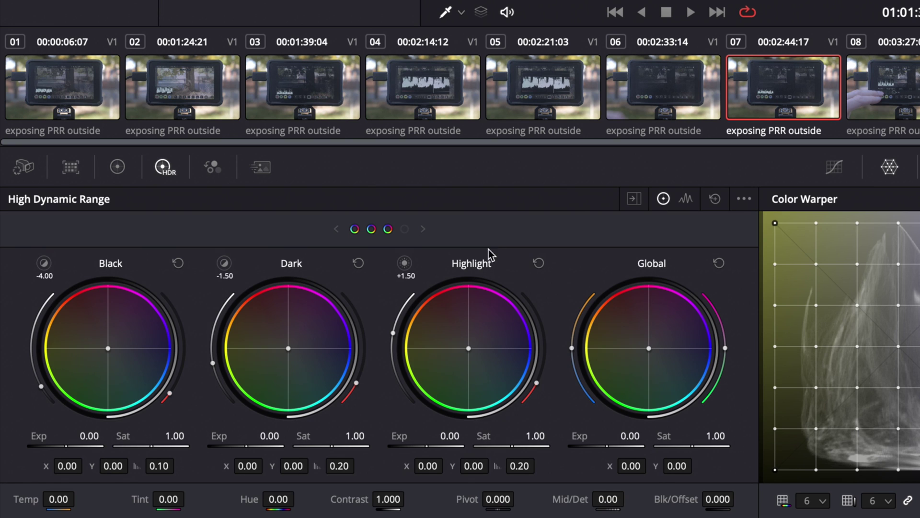
left_click(686, 199)
left_click(663, 200)
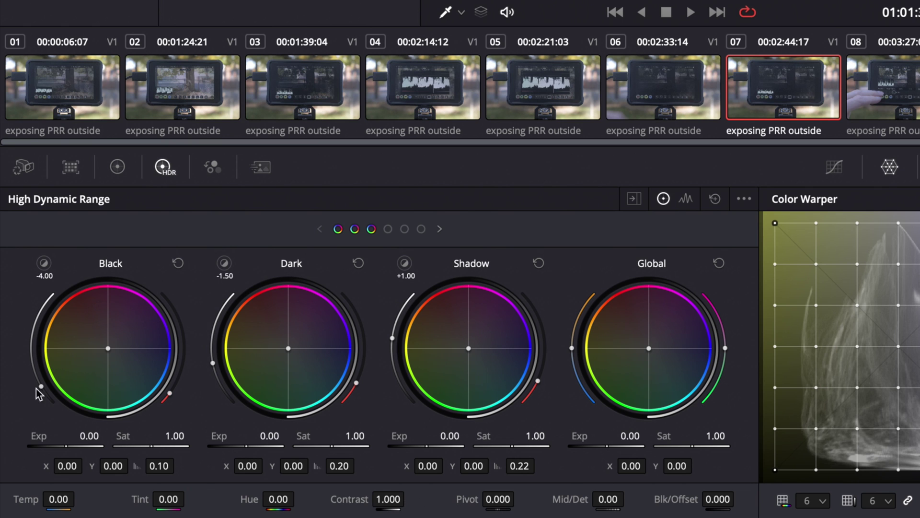
left_click(119, 168)
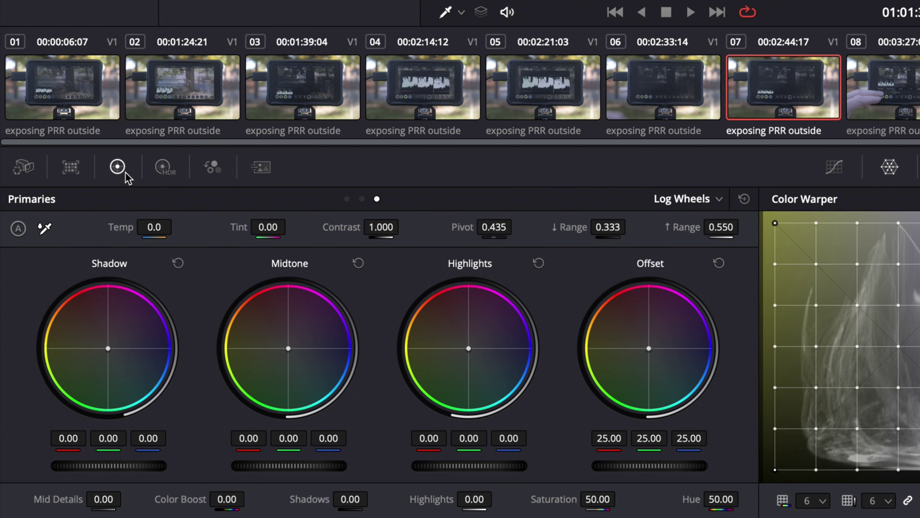
left_click(347, 199)
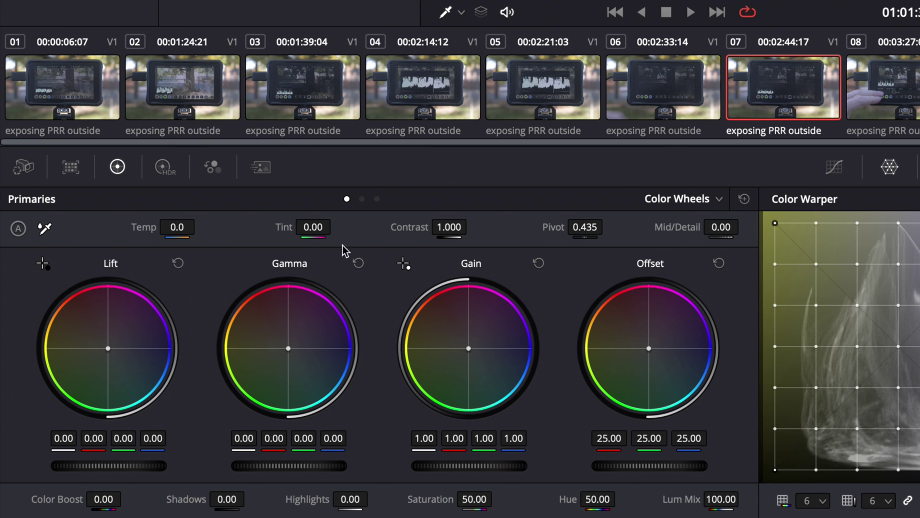
left_click(166, 167)
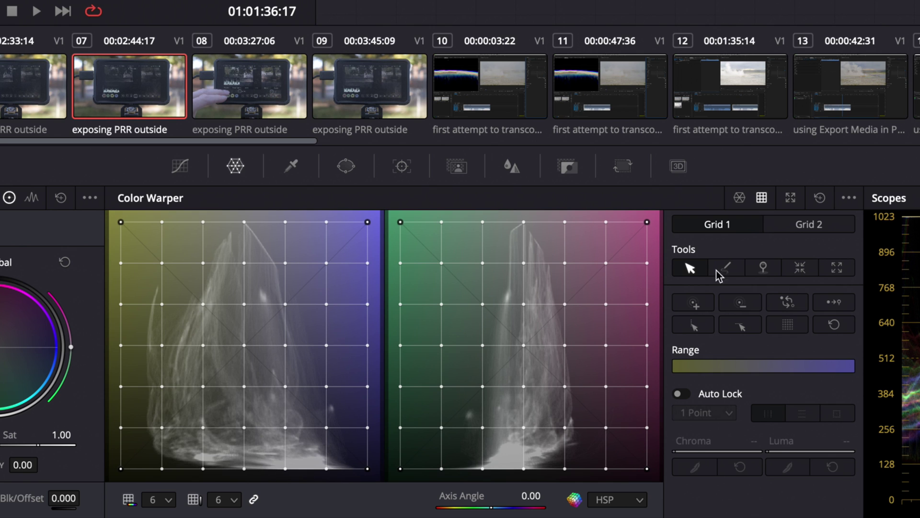
On the Color Warper's hue-saturation mesh, drag points to shift clip 07's sampled colour toward blue
left_click(740, 197)
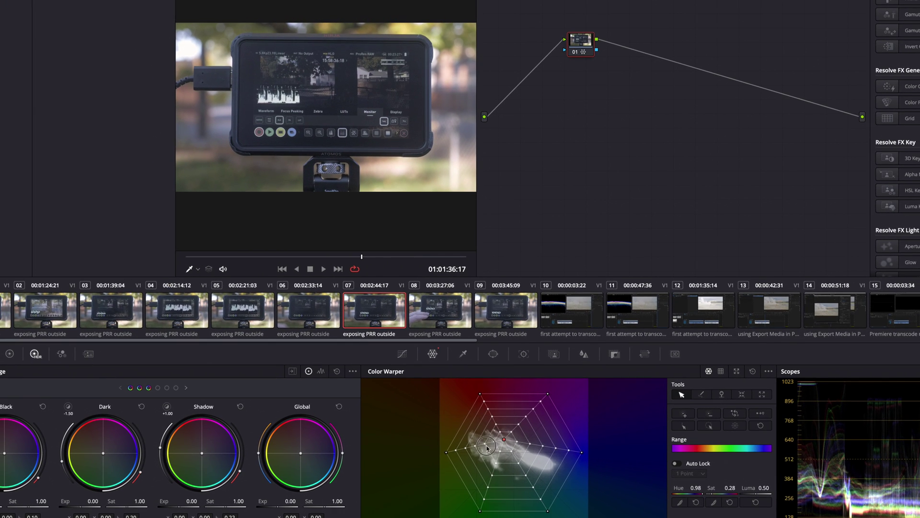
left_click_drag(460, 408, 446, 390)
left_click_drag(515, 464, 515, 450)
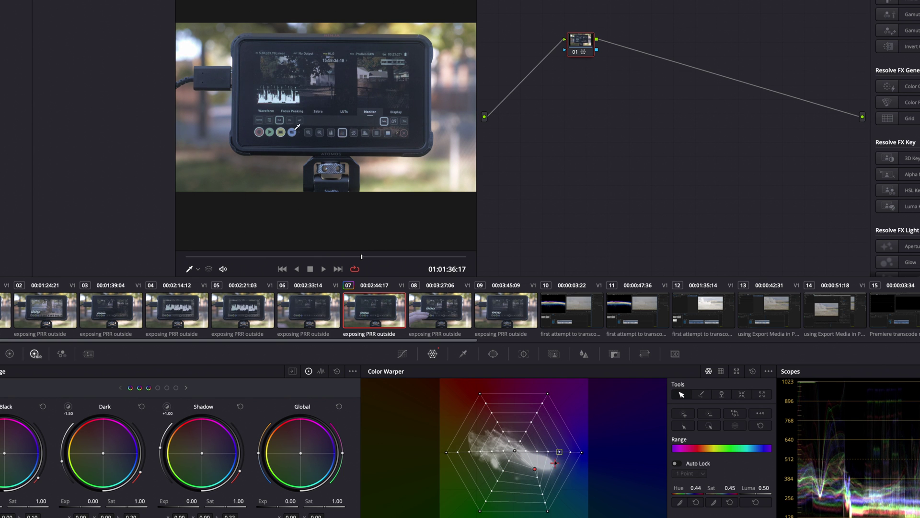
mouse_move(293, 130)
left_mouse_down()
mouse_move(309, 124)
mouse_move(288, 122)
left_mouse_up()
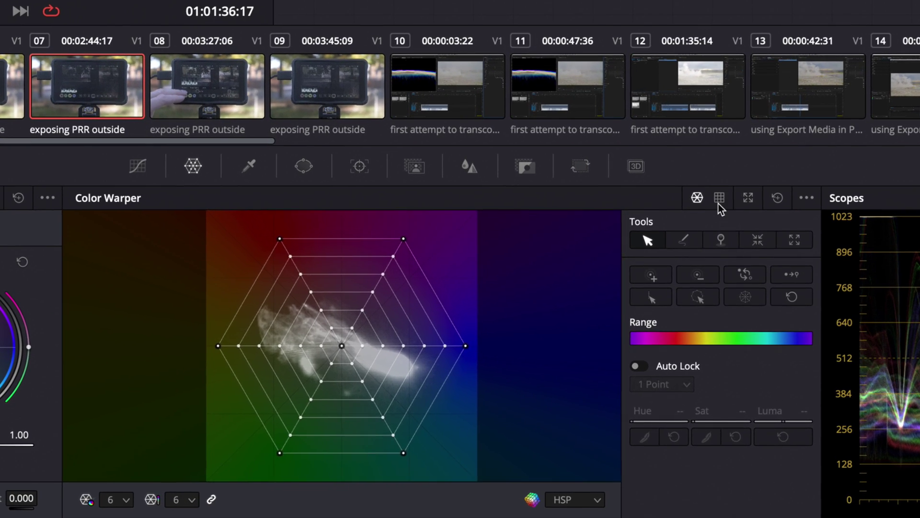
Set the chroma-luma warper grid to 12 divisions and drag colour points to shift chroma
left_click(720, 257)
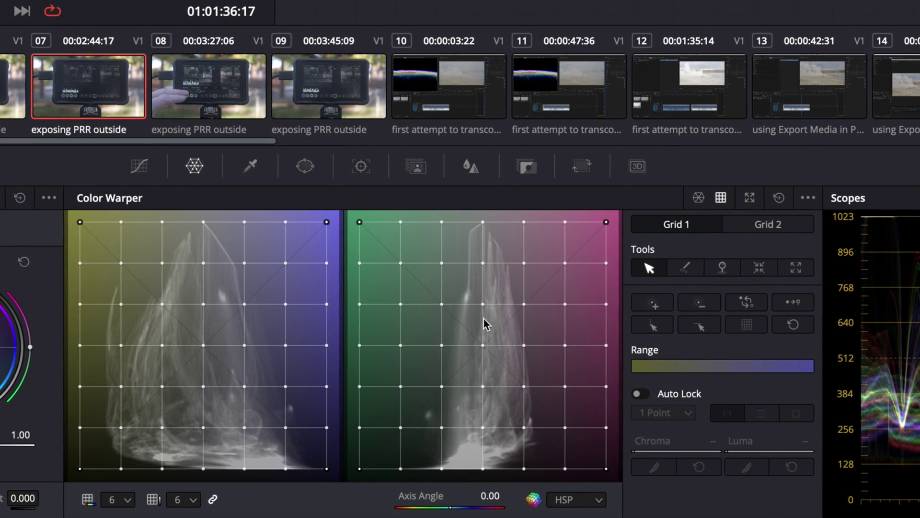
left_click(193, 500)
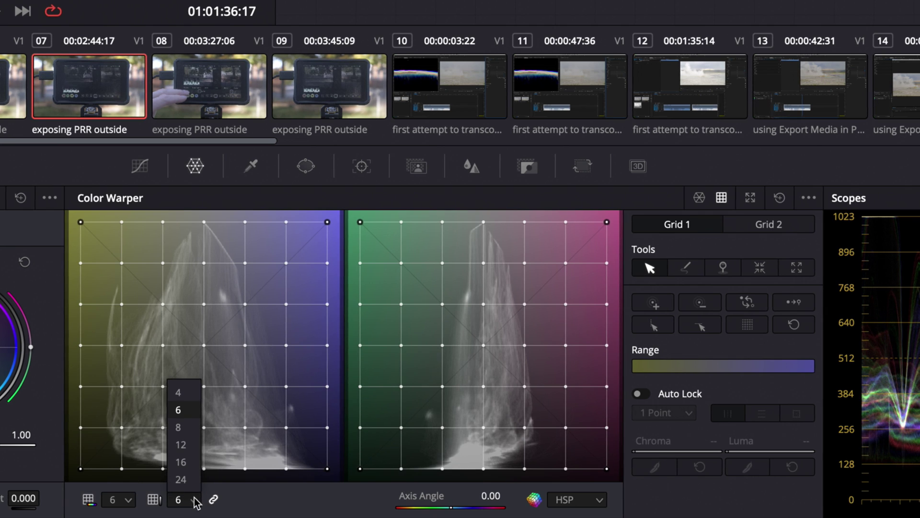
left_click(180, 444)
left_click(205, 386)
mouse_move(205, 386)
left_mouse_down()
mouse_move(203, 401)
mouse_move(211, 389)
left_mouse_up()
left_click(127, 499)
left_click(260, 494)
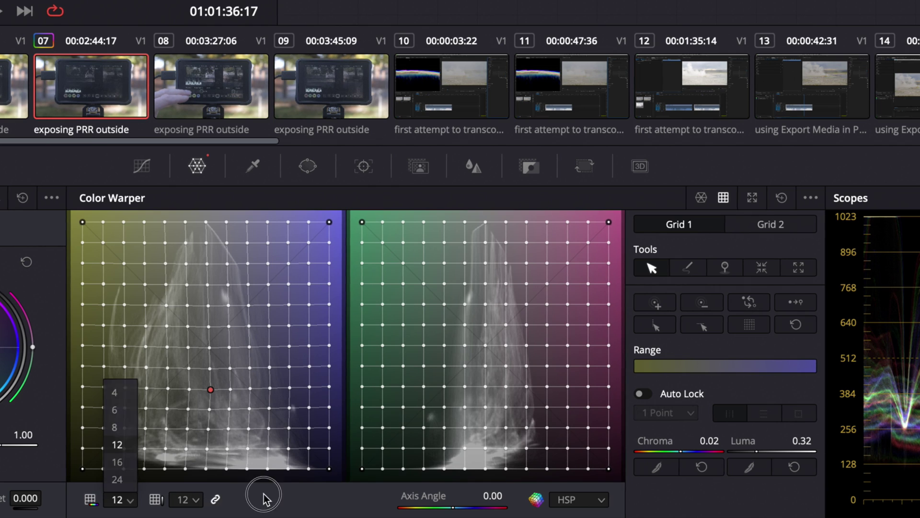
left_click_drag(246, 427, 194, 424)
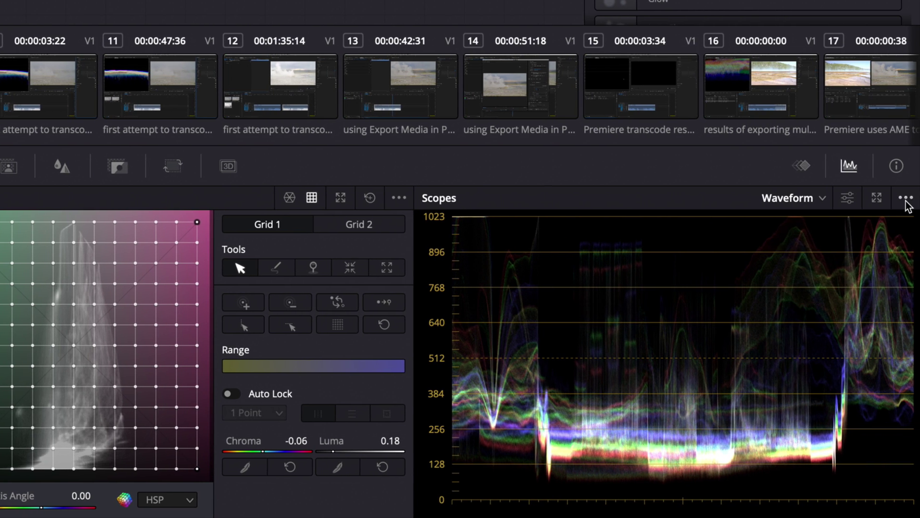
Look through the Scopes display options and close them unchanged
left_click(906, 198)
mouse_move(785, 225)
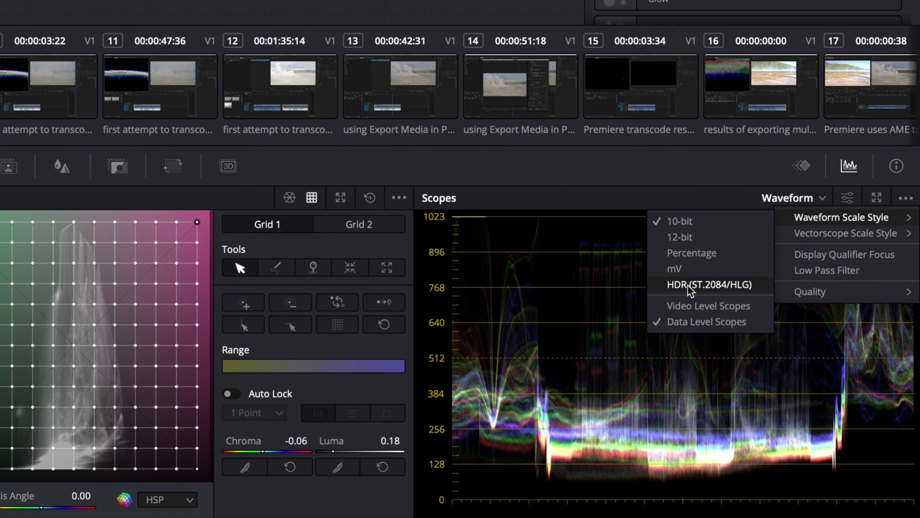
left_click(695, 212)
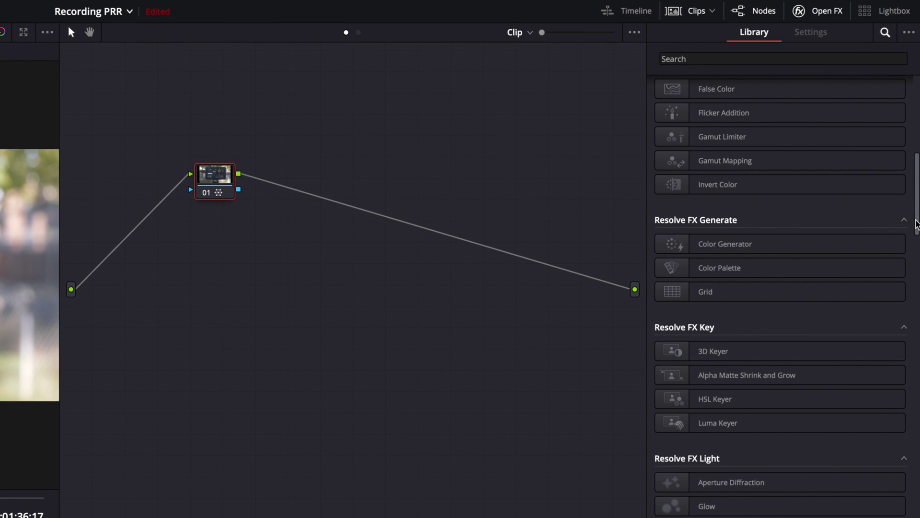
Apply HSL Keyer to node 01 and expand its Matte Finesse and Garbage Matte settings
scroll(911, 225, "down", 3)
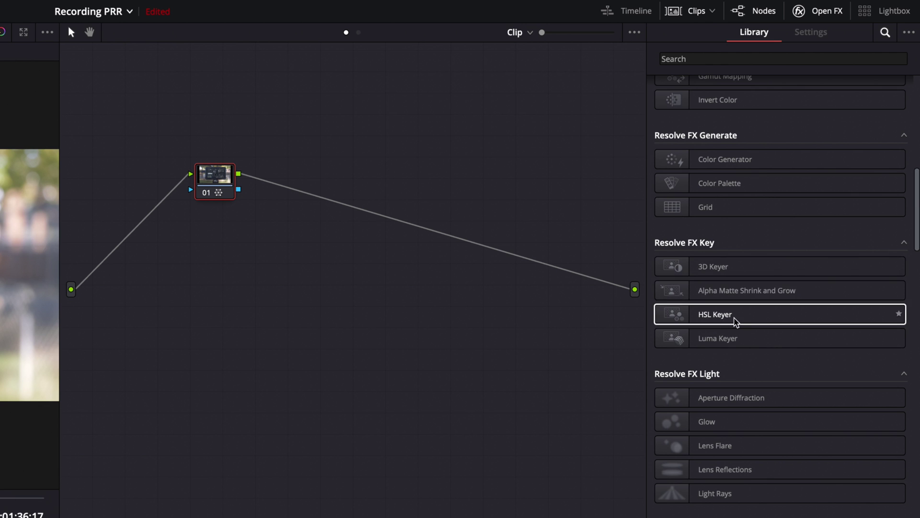
left_click_drag(736, 321, 227, 186)
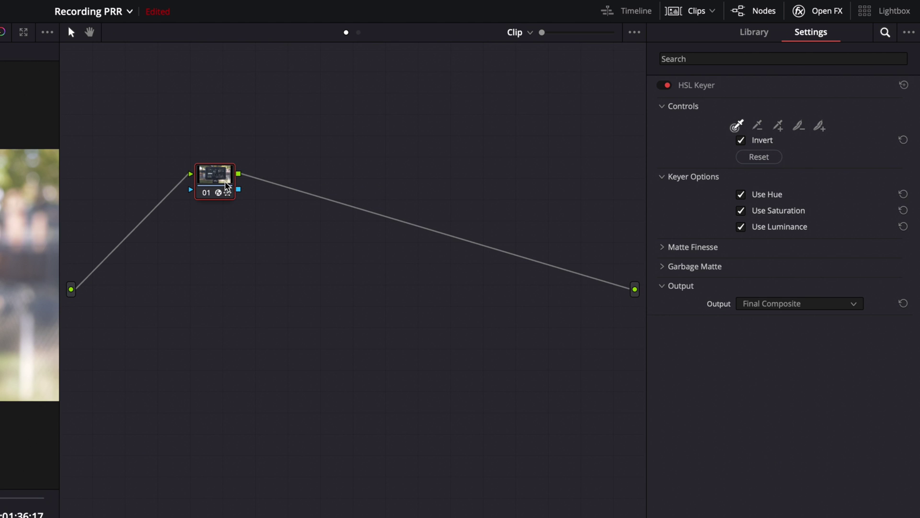
left_click(663, 247)
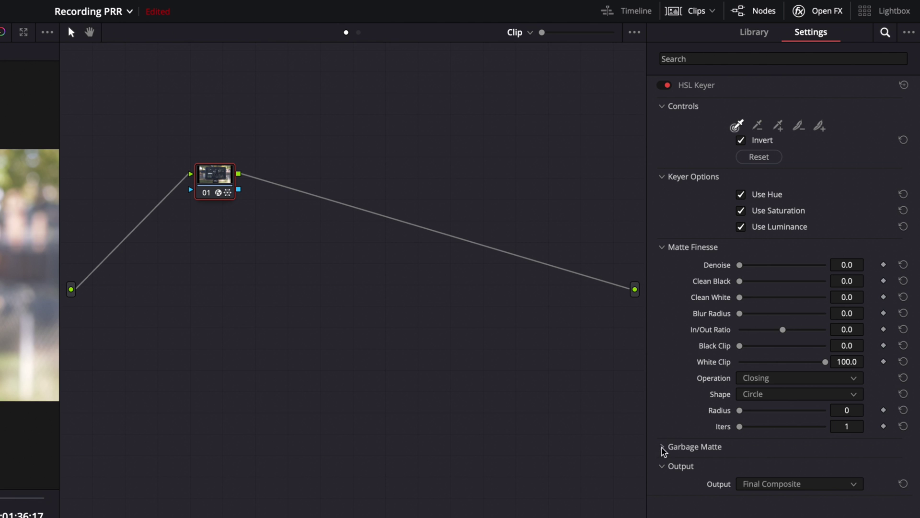
left_click(663, 447)
scroll(679, 421, "down", 3)
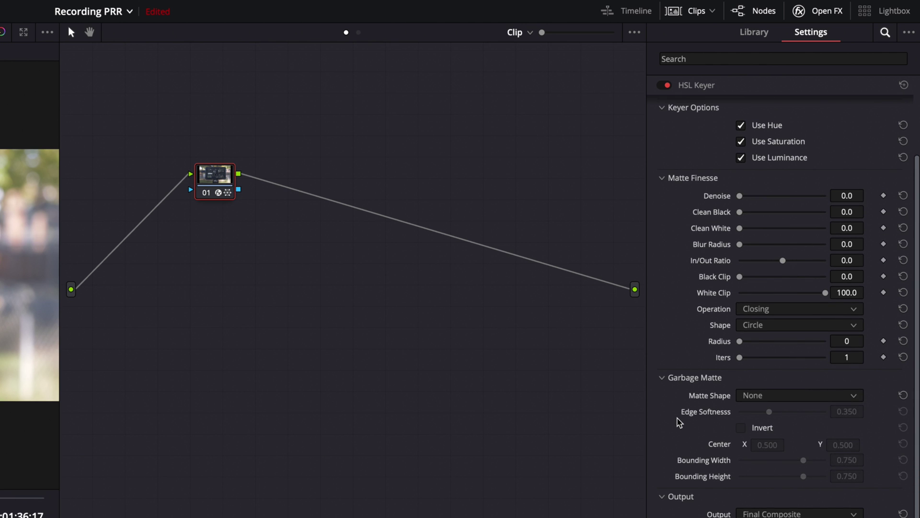
scroll(679, 421, "up", 3)
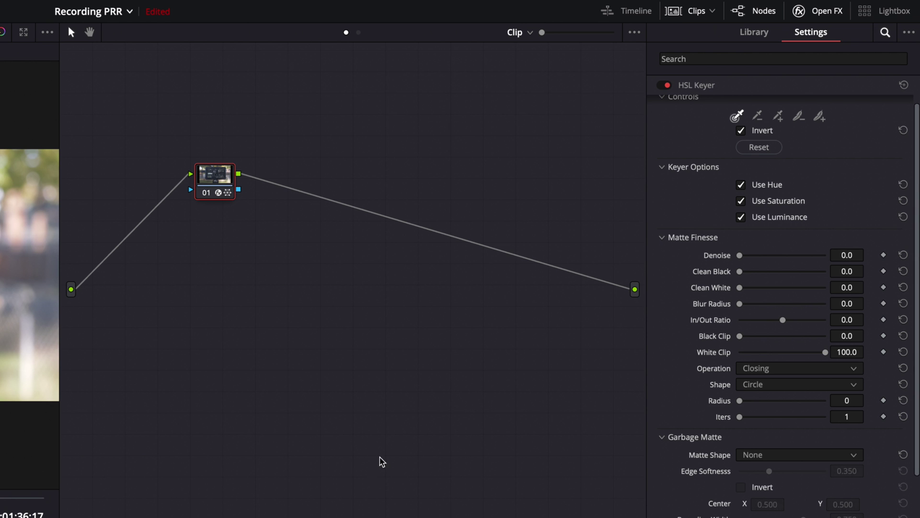
Undo the HSL Keyer and apply Motion Trails to node 01 instead
key("ctrl+z")
left_click_drag(724, 229, 24, 222)
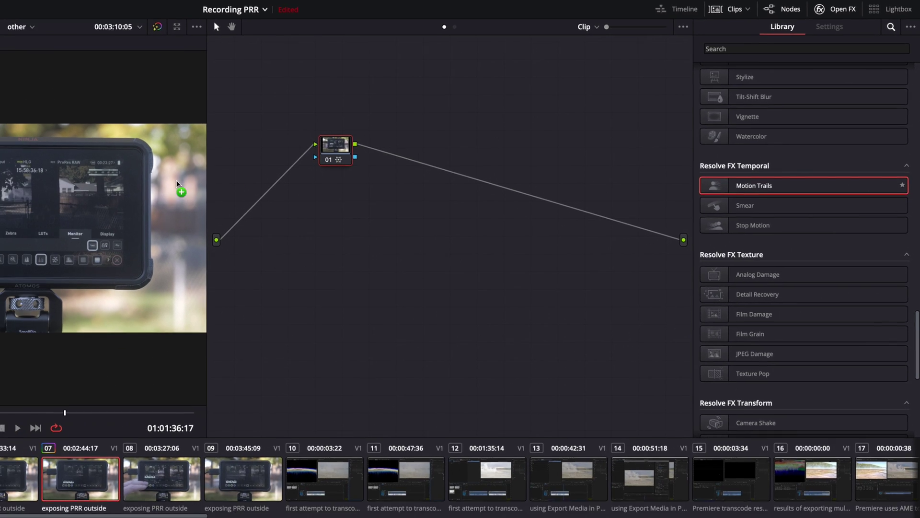
left_click_drag(177, 183, 180, 194)
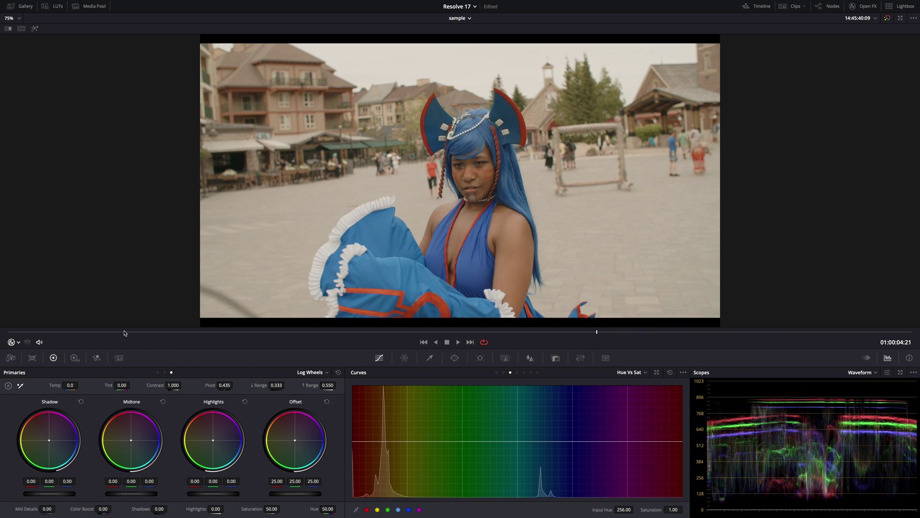
Jump back near the start of the sample clip and play it
left_click(108, 331)
key("space")
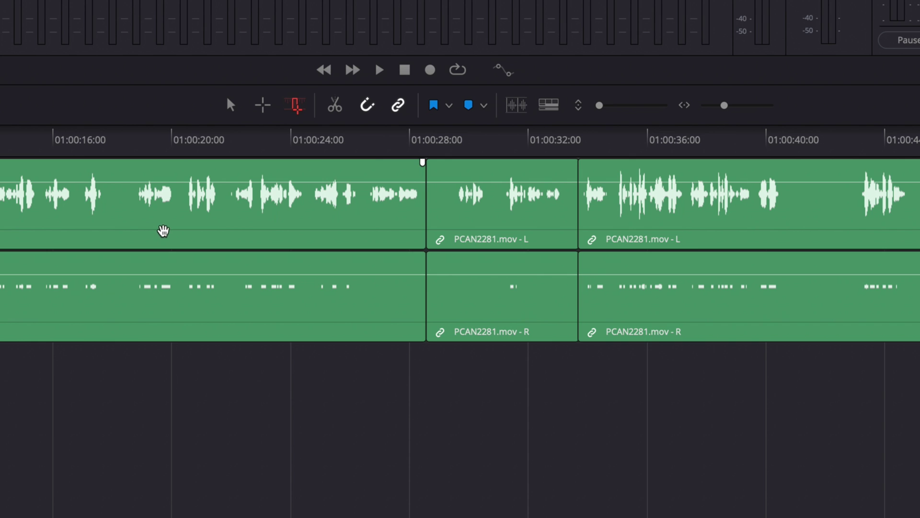
Drop the middle PCAN2281.mov clip's volume to -7.7 dB, then open Project Settings
left_click(487, 230)
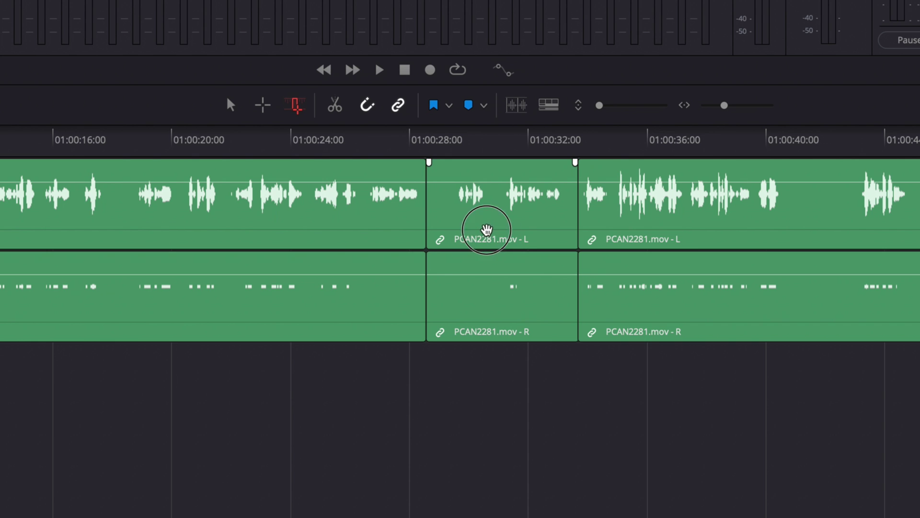
left_click_drag(409, 230, 488, 230)
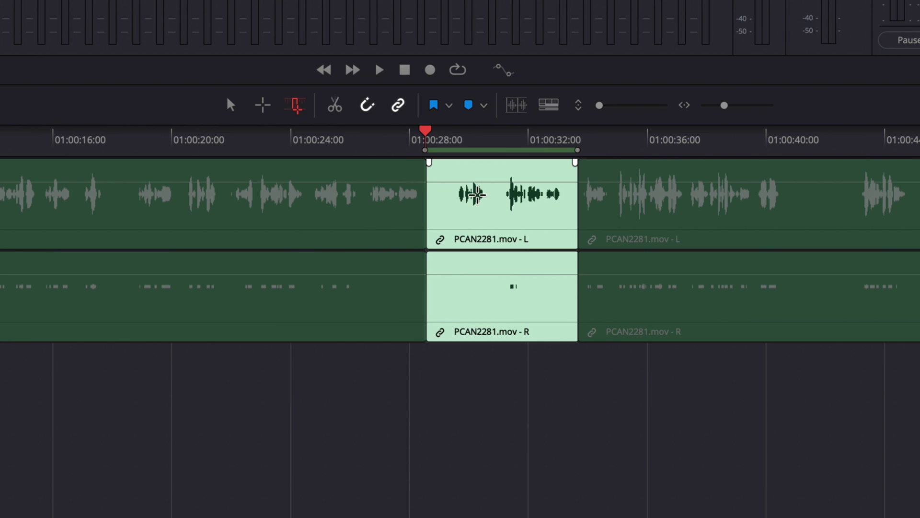
left_click_drag(478, 195, 545, 225)
left_click(462, 181)
left_click_drag(462, 181, 436, 180)
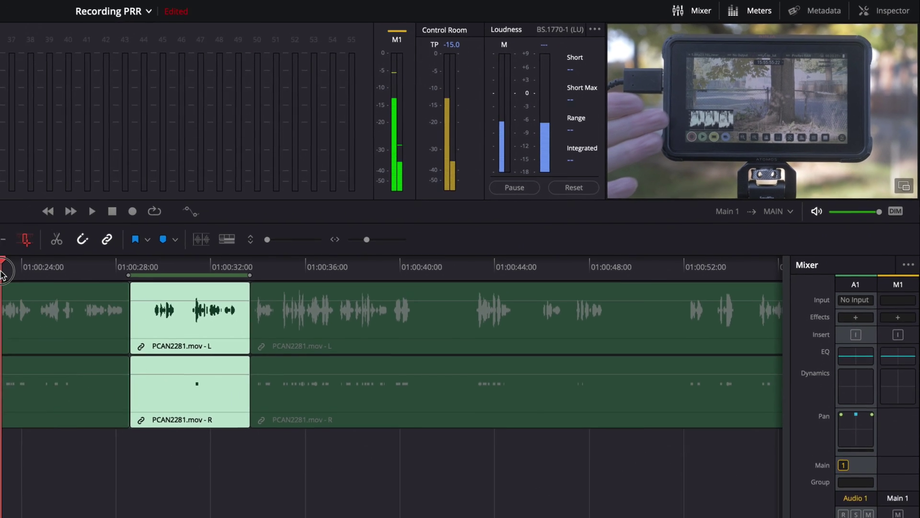
left_click(150, 226)
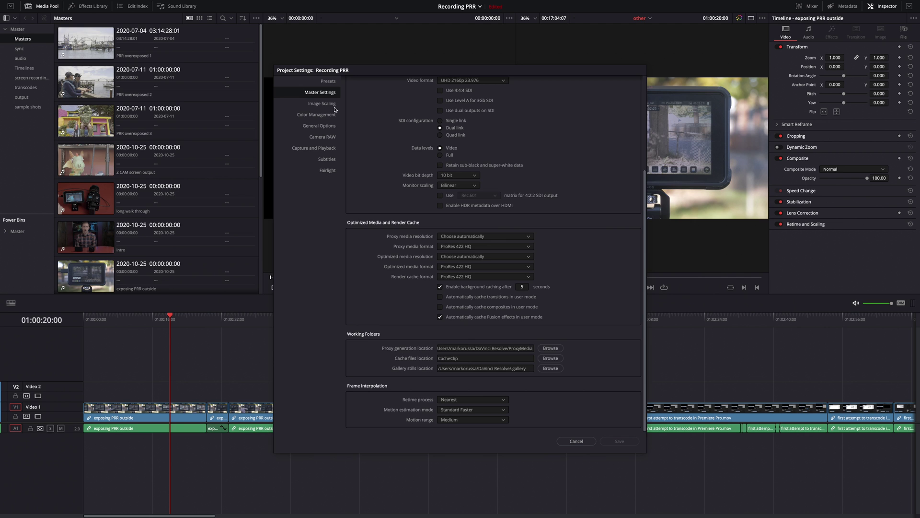
left_click(326, 103)
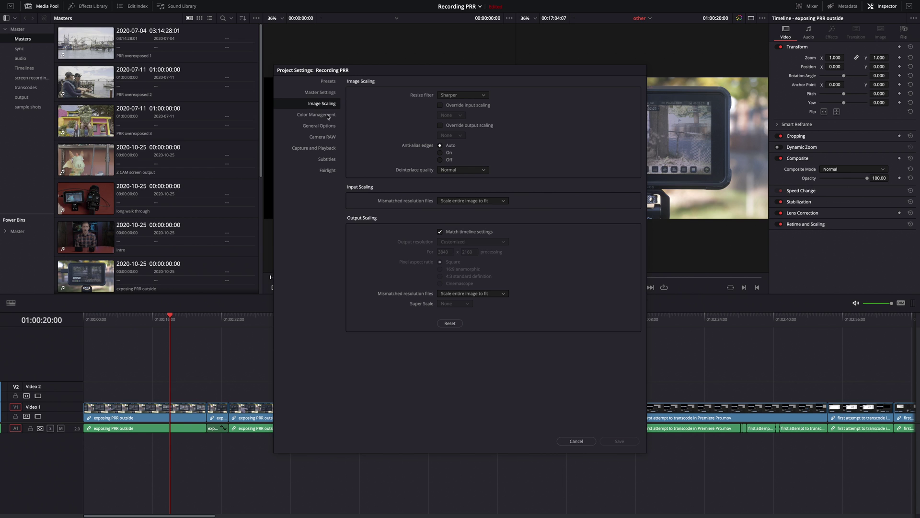
In Color Management, try the colour science and output options, keeping colour science at DaVinci YRGB
left_click(328, 115)
left_click(460, 93)
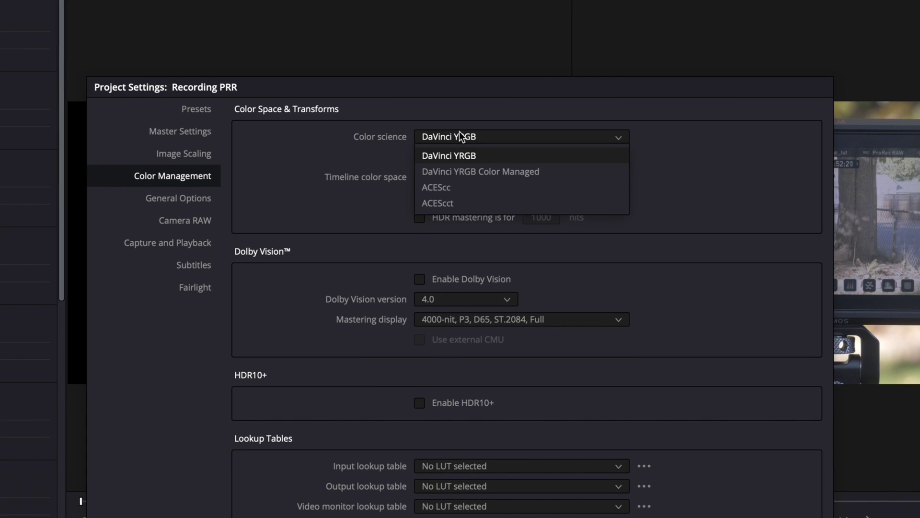
left_click(472, 172)
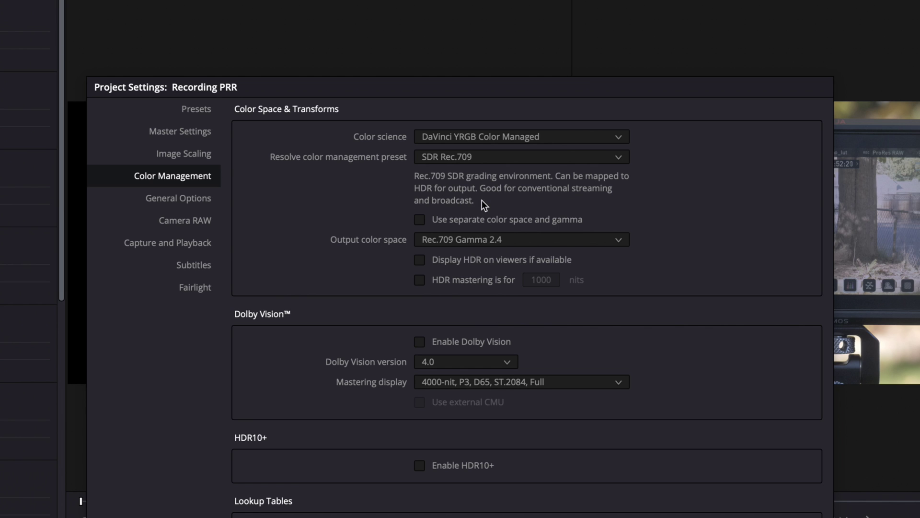
left_click(440, 234)
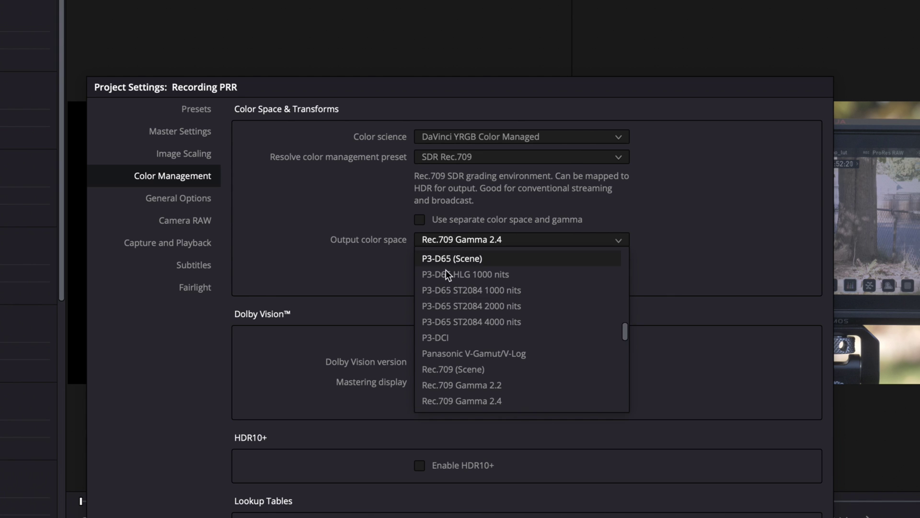
left_click(346, 254)
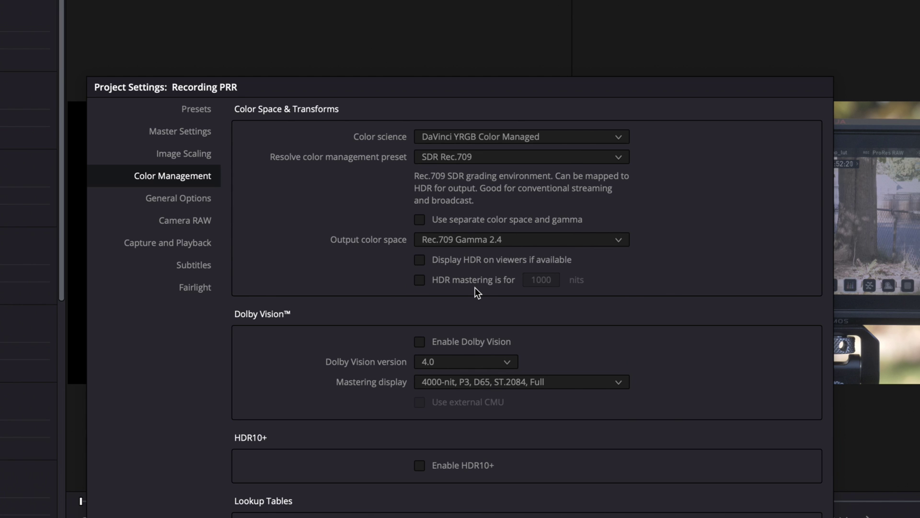
left_click(467, 142)
left_click(460, 152)
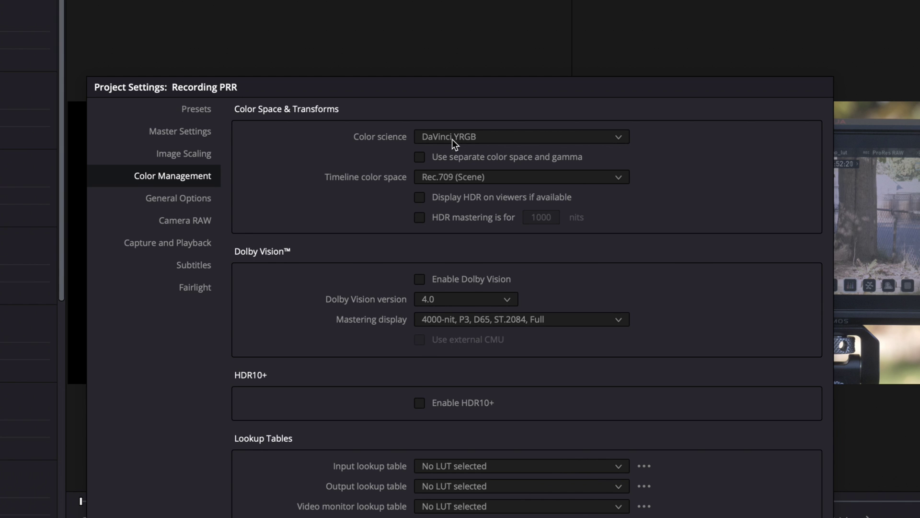
Set the timeline colour space to Rec.2020 ST2084 1000 nits and enable 1000-nit HDR mastering
left_click(461, 184)
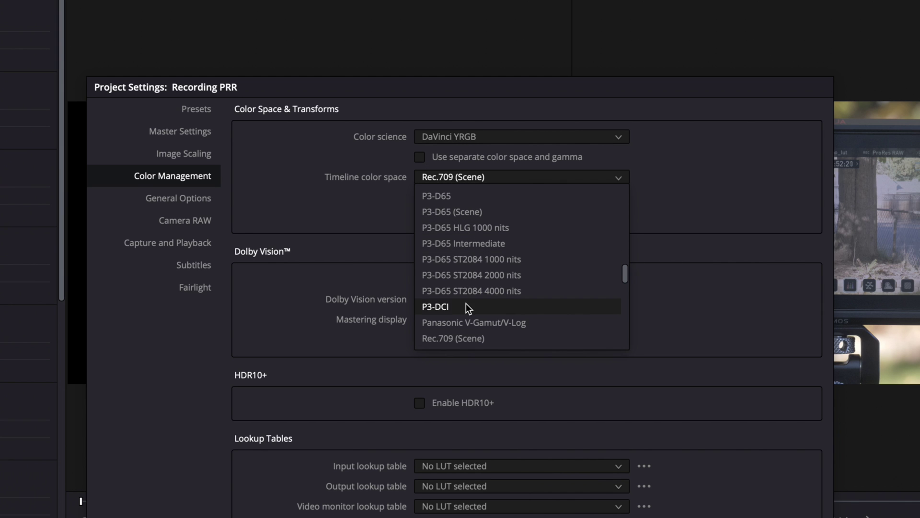
scroll(508, 278, "down", 3)
scroll(488, 346, "down", 3)
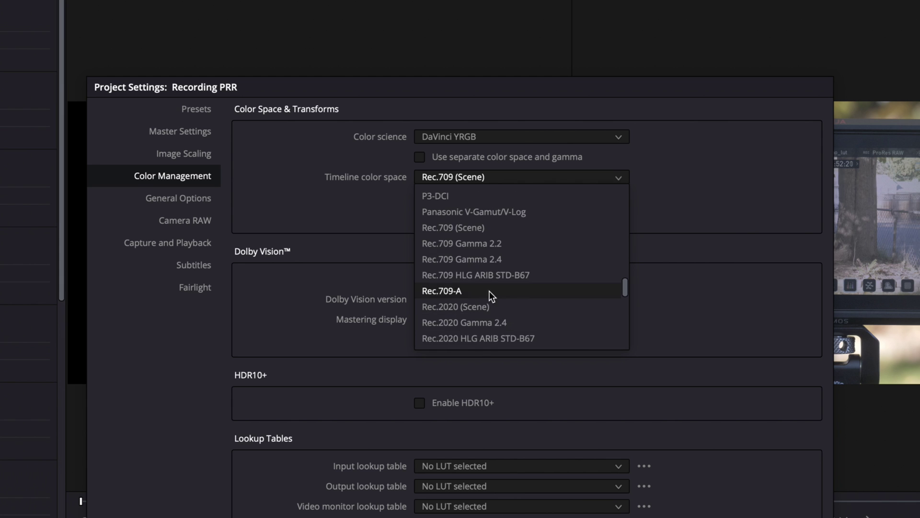
left_click(488, 258)
left_click(479, 176)
scroll(494, 236, "down", 5)
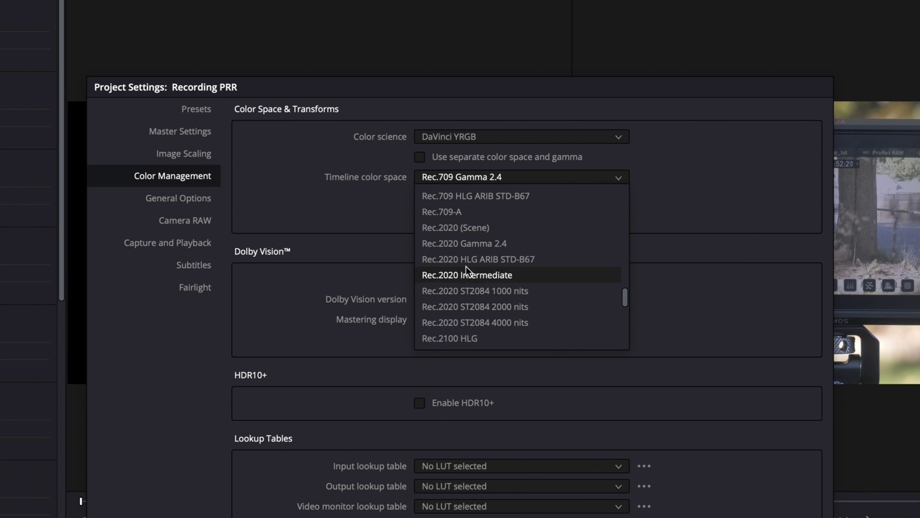
scroll(470, 320, "down", 1)
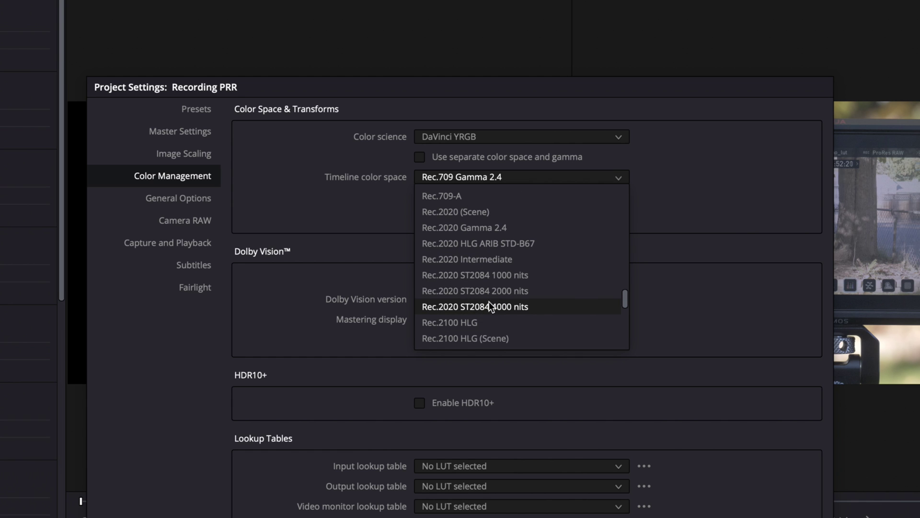
scroll(477, 278, "up", 3)
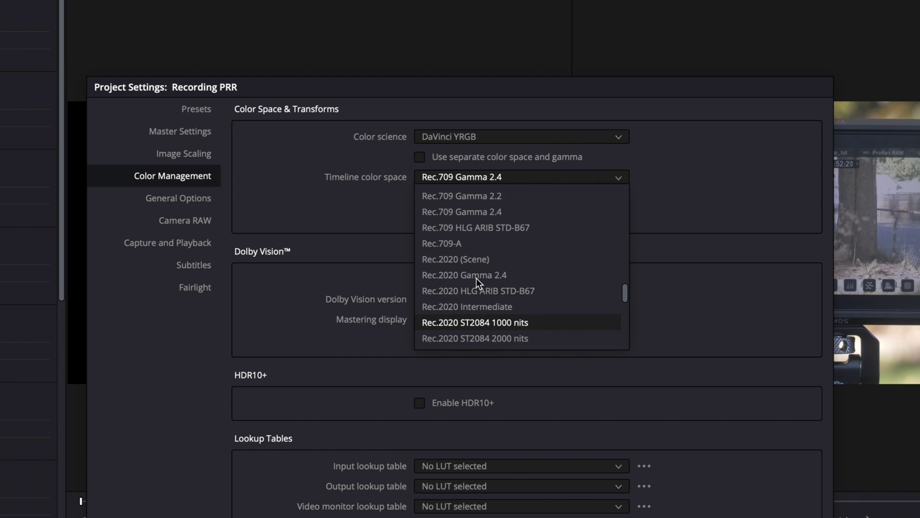
scroll(477, 278, "down", 2)
left_click(450, 291)
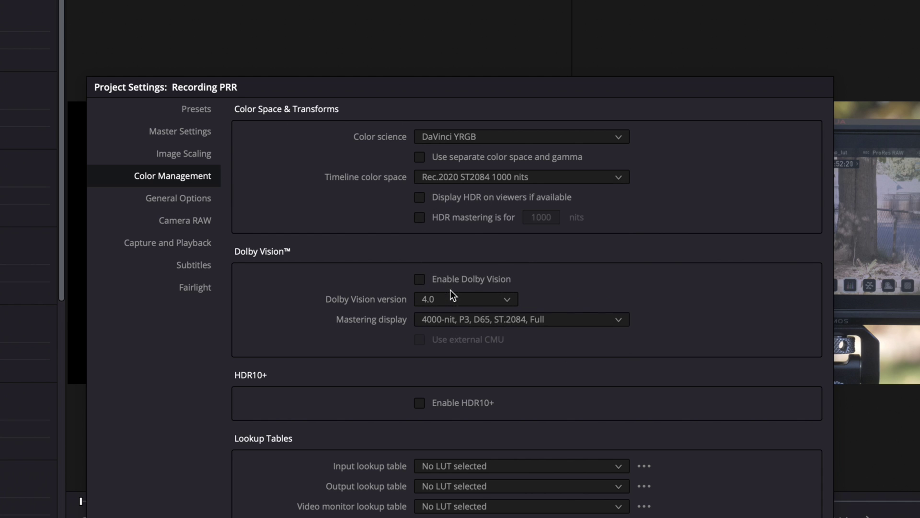
left_click(419, 218)
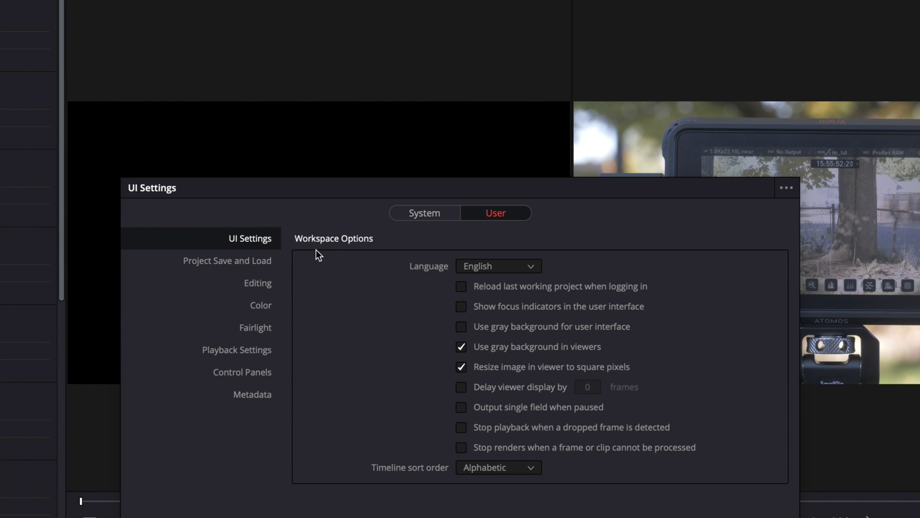
Set the waveform scale style to HDR (ST.2084/HLG), then cancel the Color preferences
left_click(262, 302)
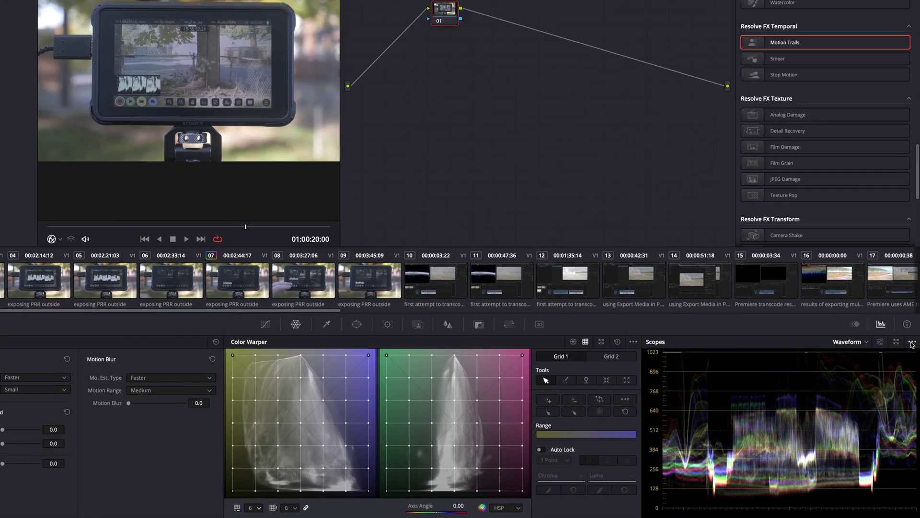
left_click(912, 342)
mouse_move(876, 352)
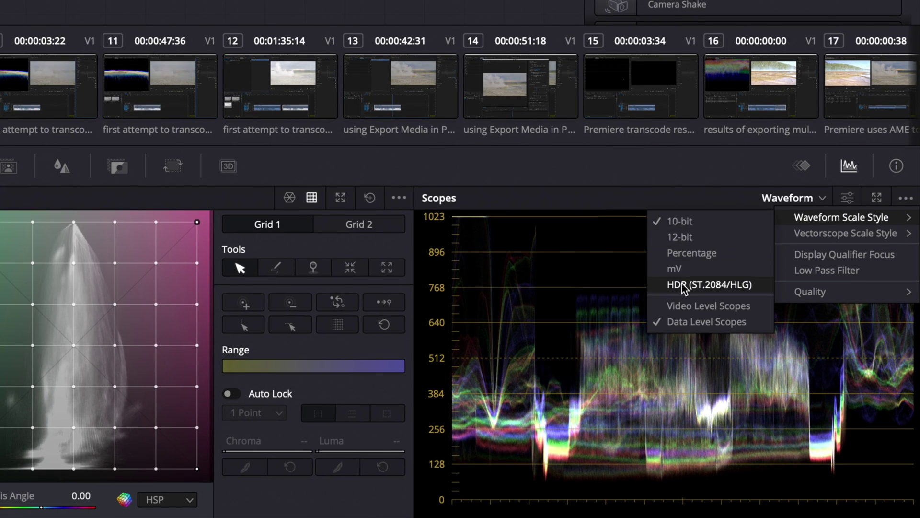
left_click(683, 285)
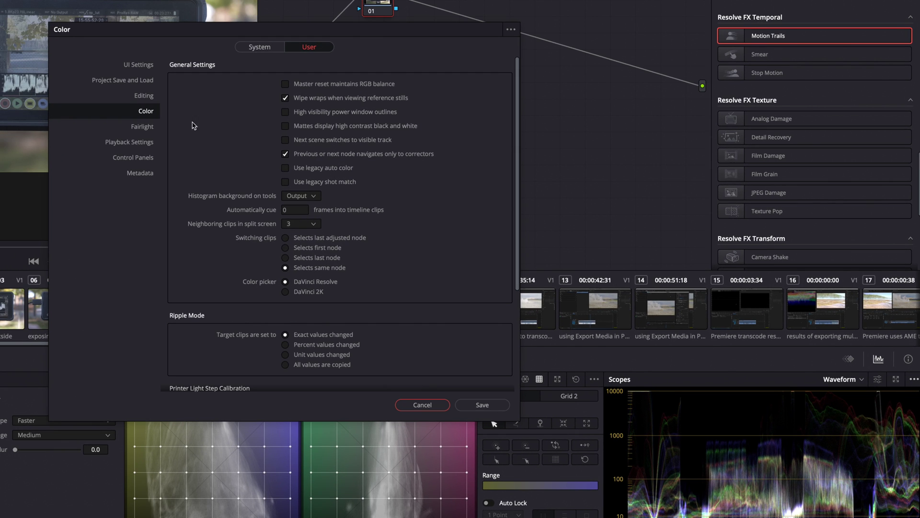
left_click(421, 405)
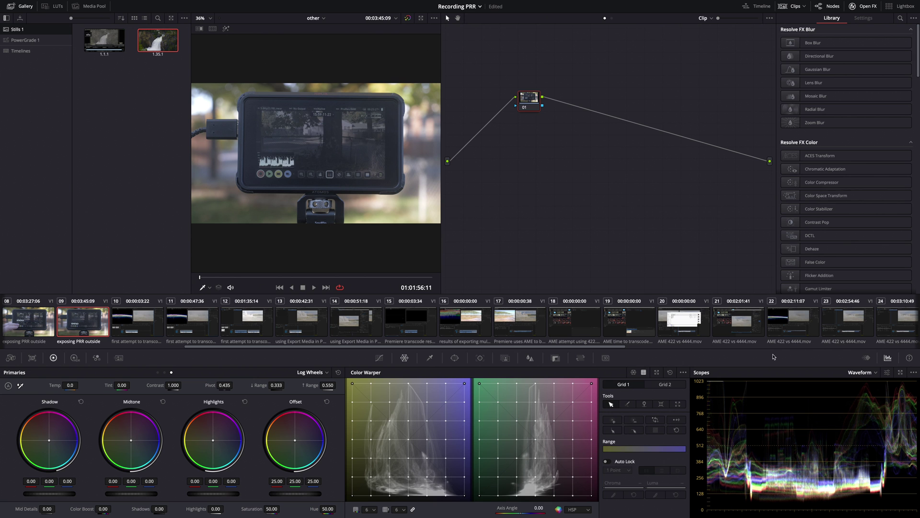
Pop the scopes out into their own window with the 3x3 layout of nine scopes
left_click(901, 373)
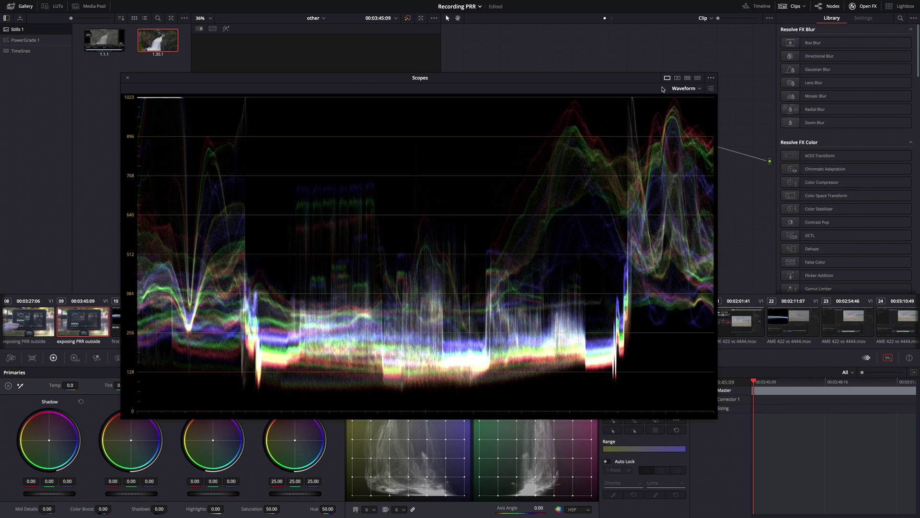
left_click(697, 79)
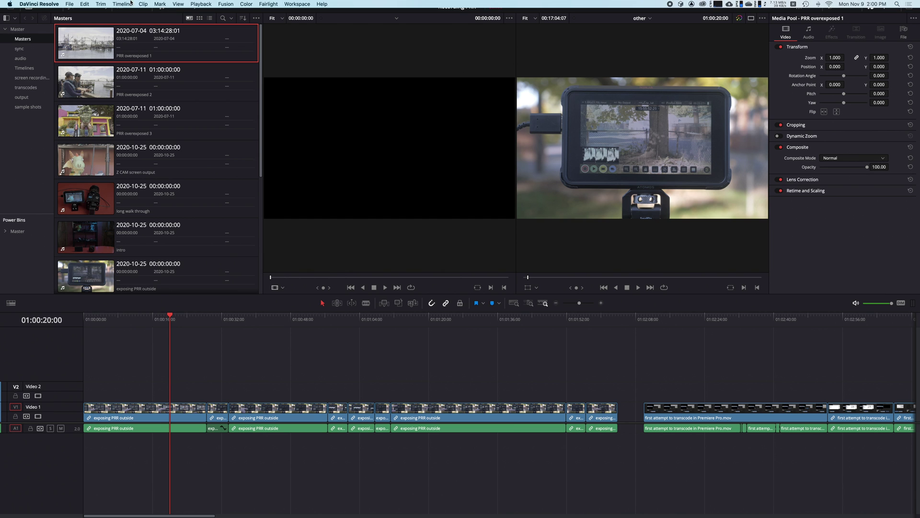
Run Detect Scene Cuts from the Timeline menu on the timeline's clips
left_click(143, 4)
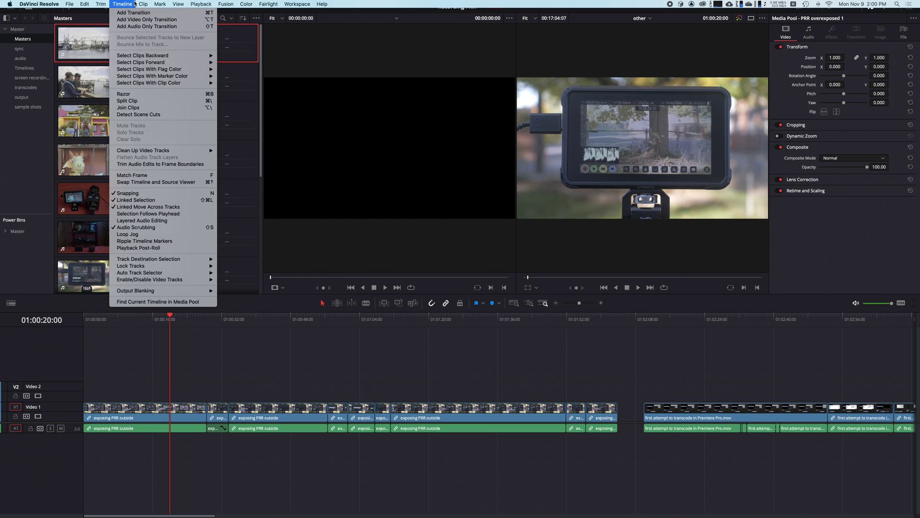
left_click(127, 117)
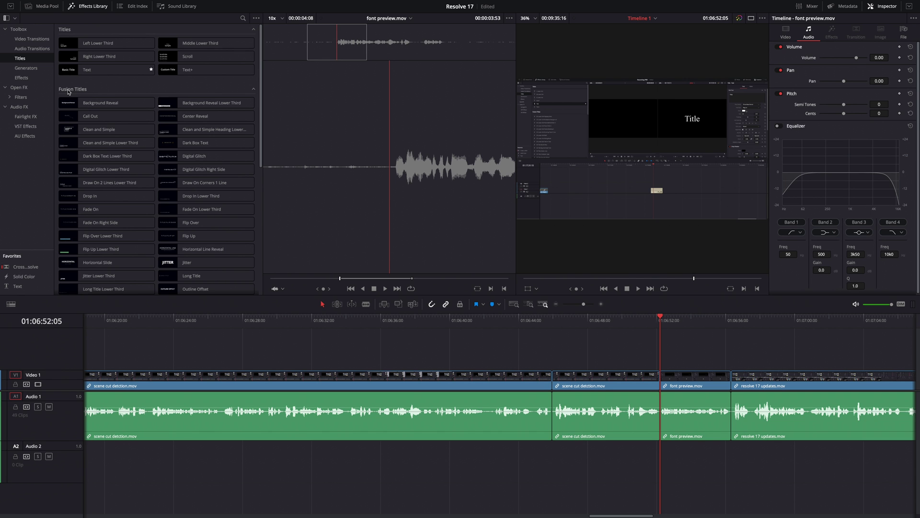
Add a Text title on V2 above the clips and set its font family to Montserrat
left_click_drag(91, 72, 678, 323)
left_click(853, 110)
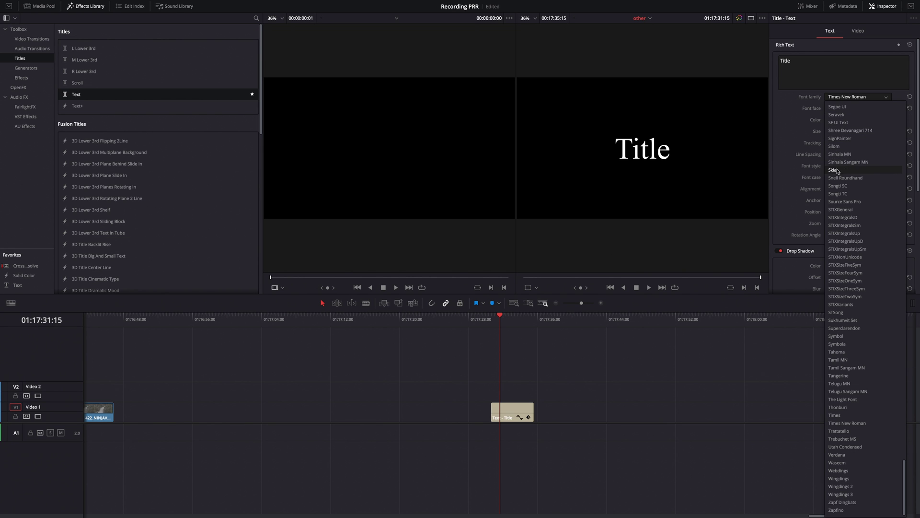
left_click(836, 170)
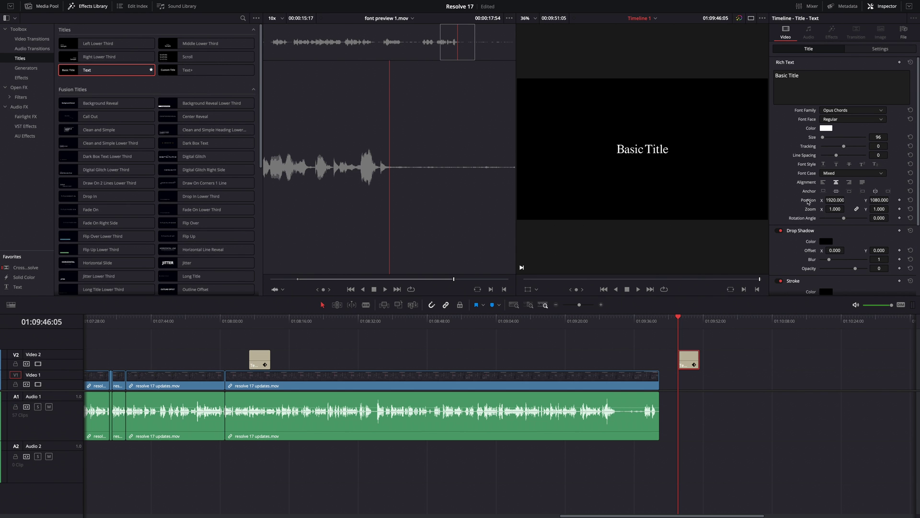
left_click(865, 113)
type("mont")
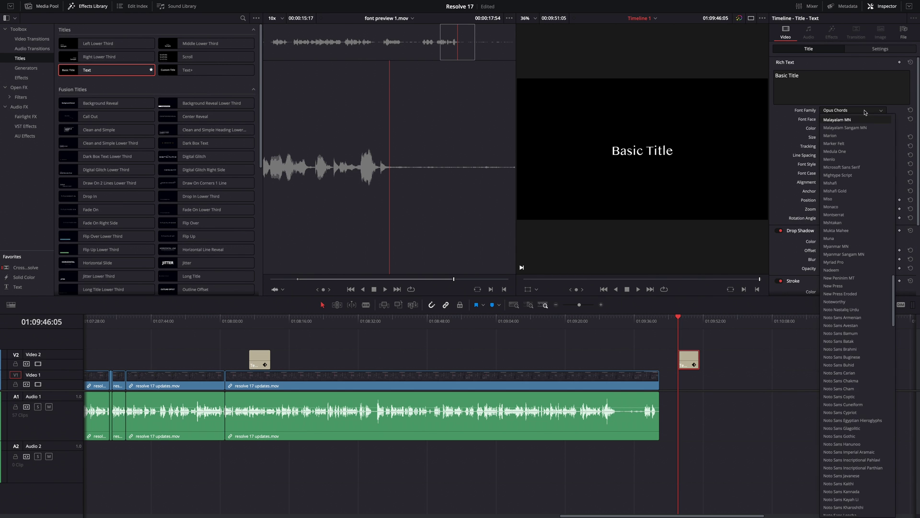
key("Return")
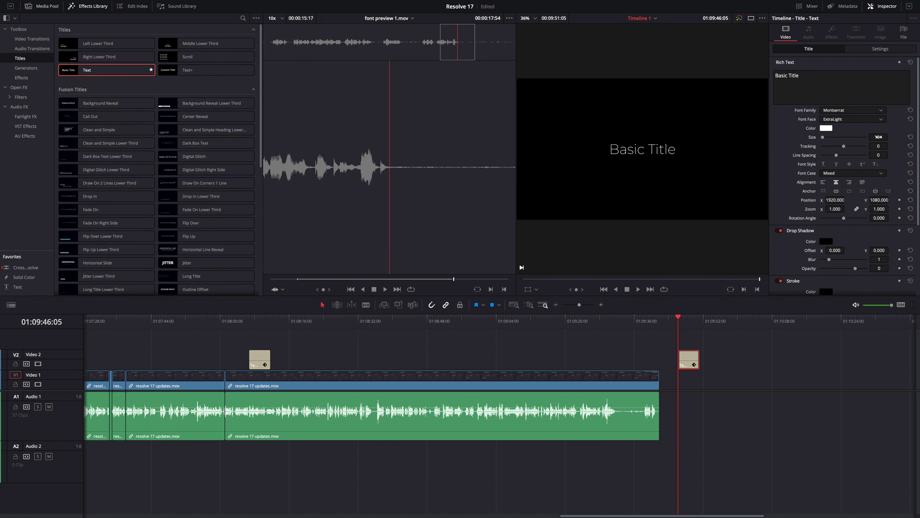
Keep the ExtraLight font face and set the title size to 86
left_click(837, 121)
key("Escape")
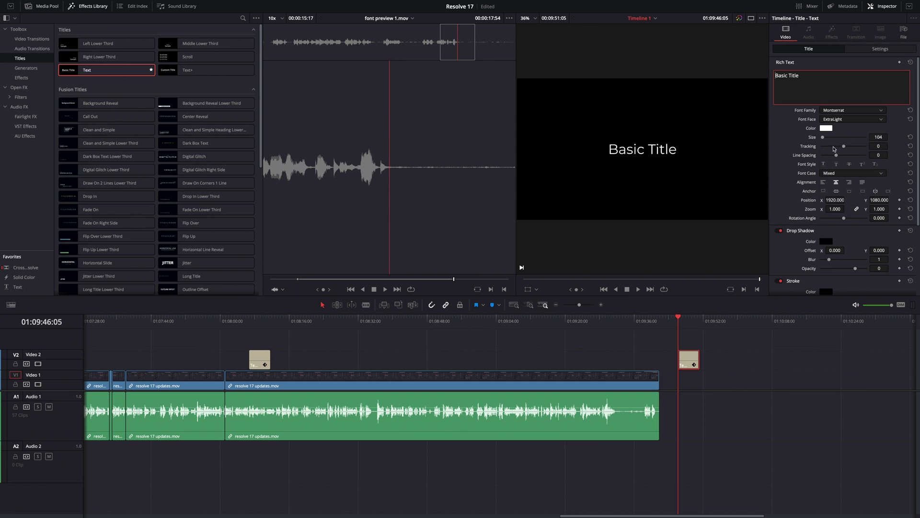
left_click_drag(877, 136, 886, 137)
left_click(851, 119)
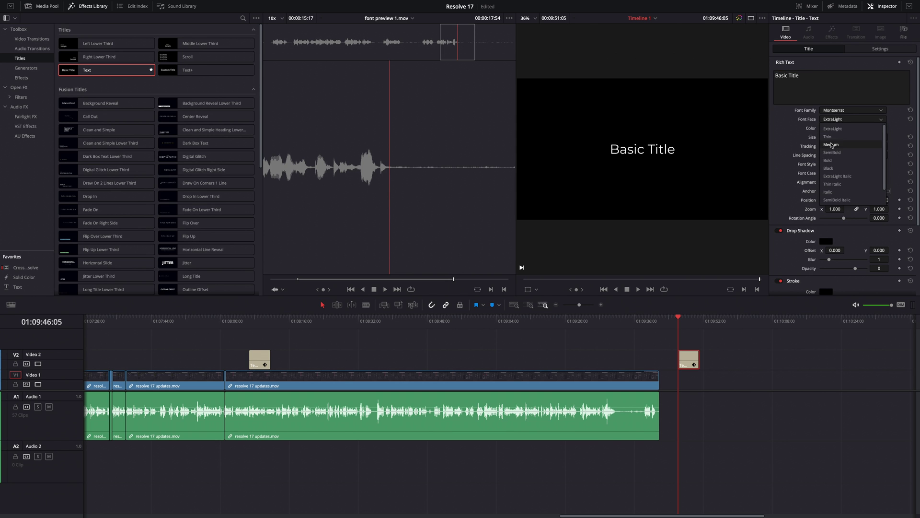
key("Escape")
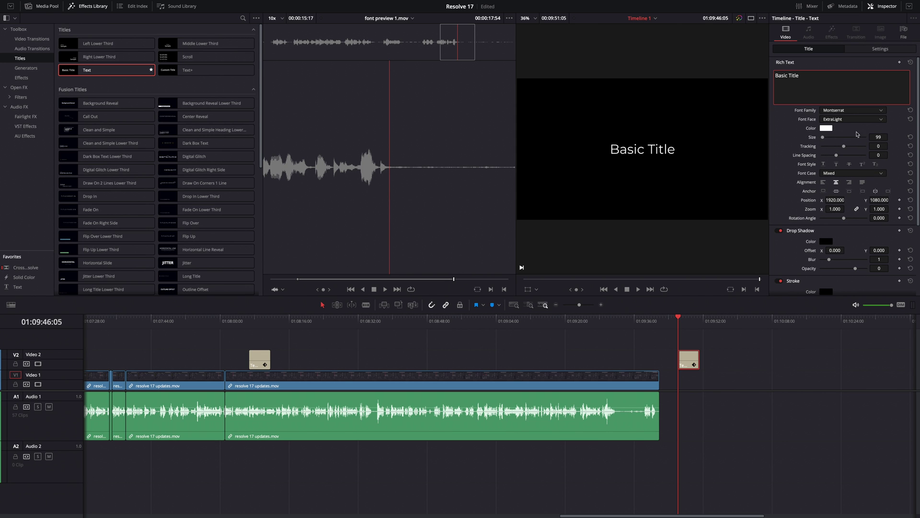
left_click_drag(878, 137, 871, 137)
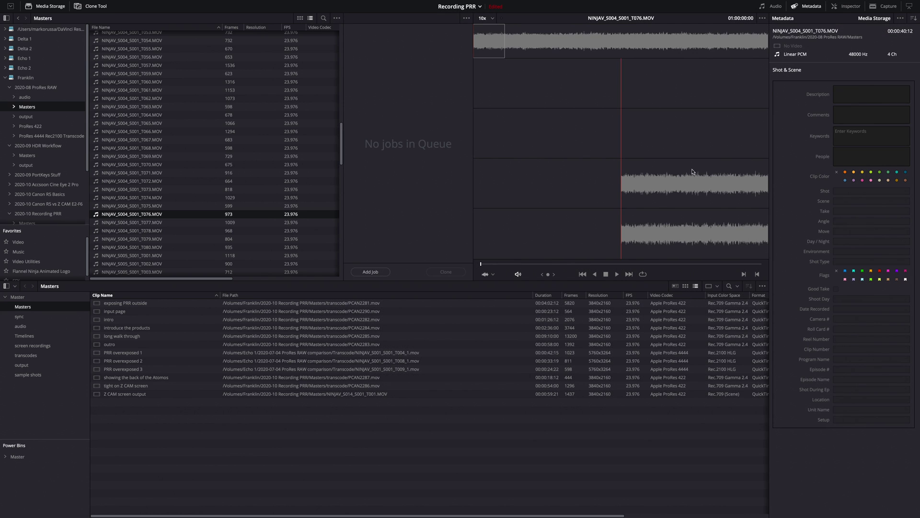
Play the T076 clip in the Media page viewer
key("space")
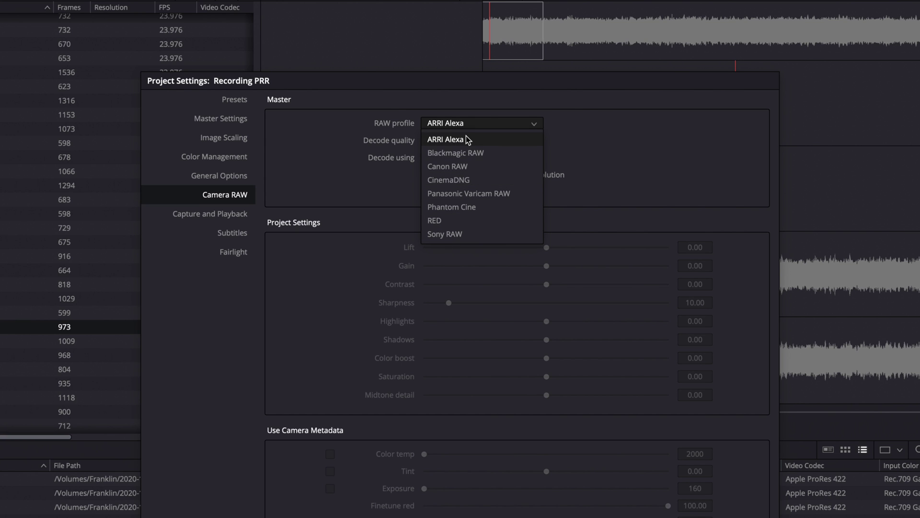
Set the RAW profile to Canon RAW, decode using Project, keep white balance As shot, and close
left_click(449, 167)
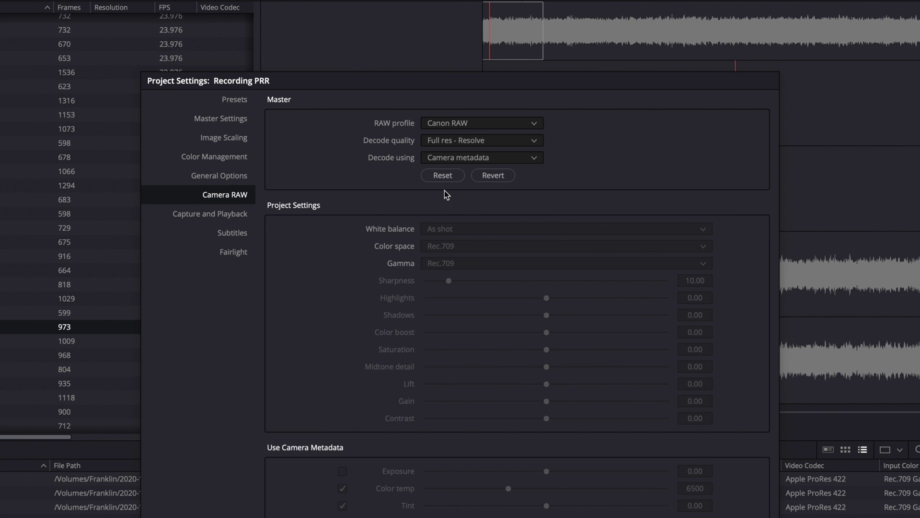
left_click(477, 140)
left_click(436, 151)
left_click(436, 157)
left_click(441, 200)
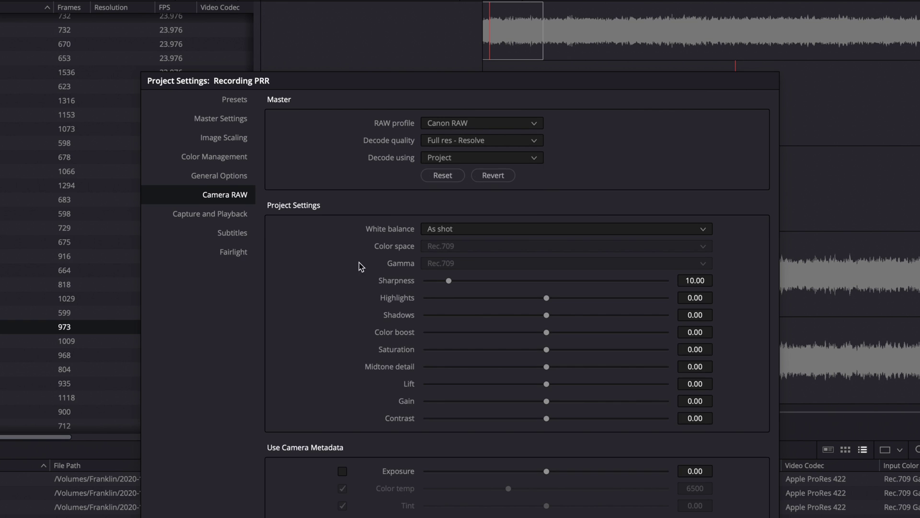
left_click(452, 229)
left_click(441, 239)
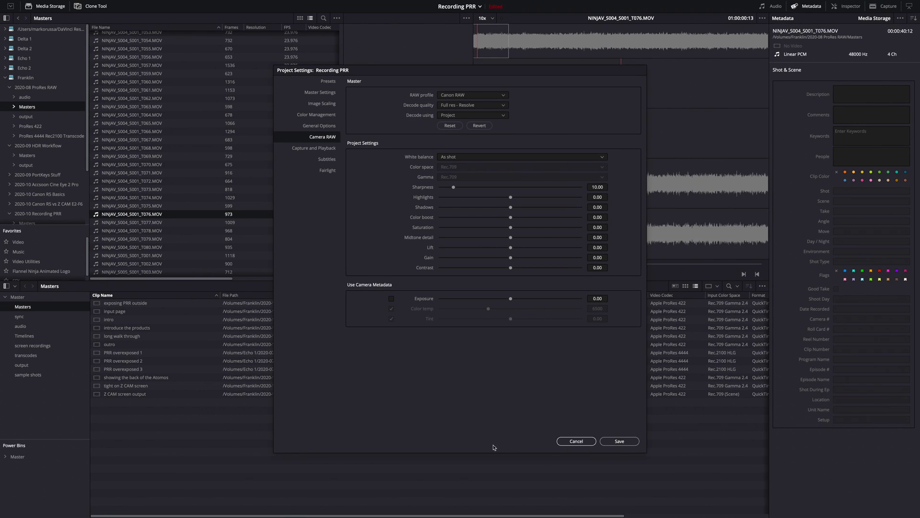
left_click(619, 441)
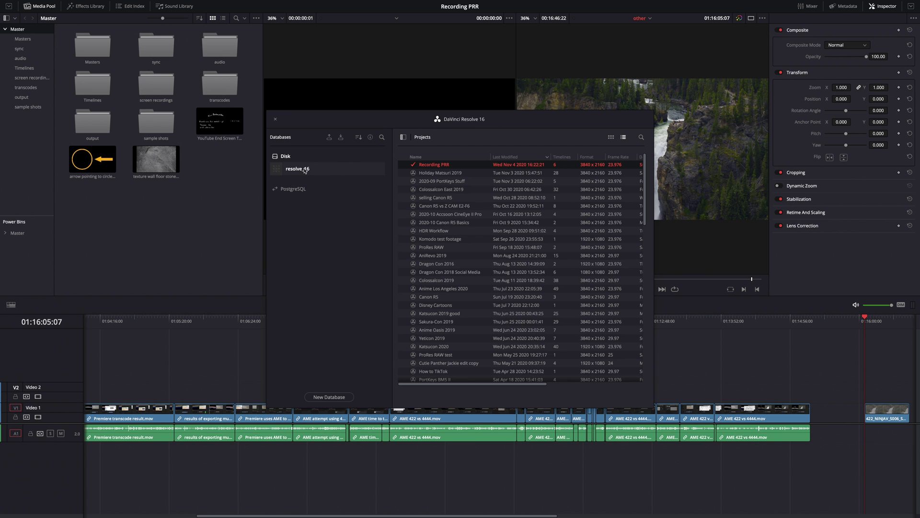
left_click(330, 137)
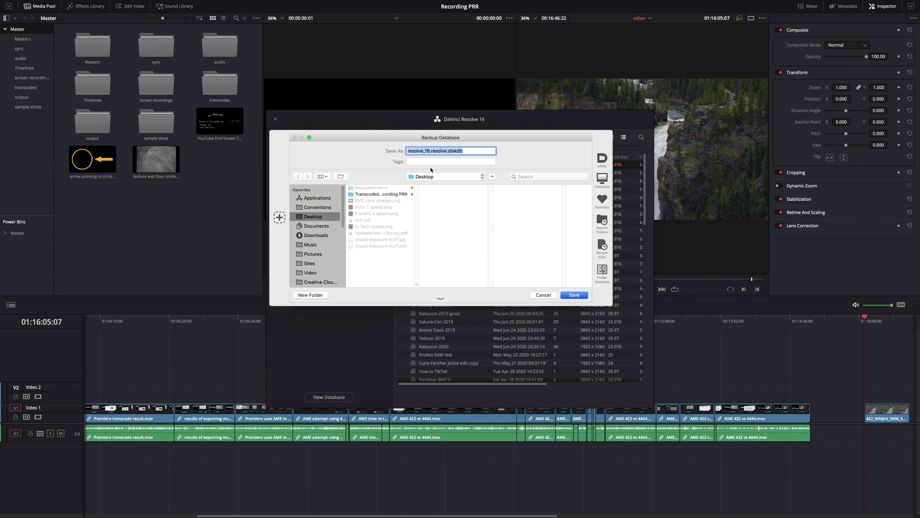
left_click(542, 295)
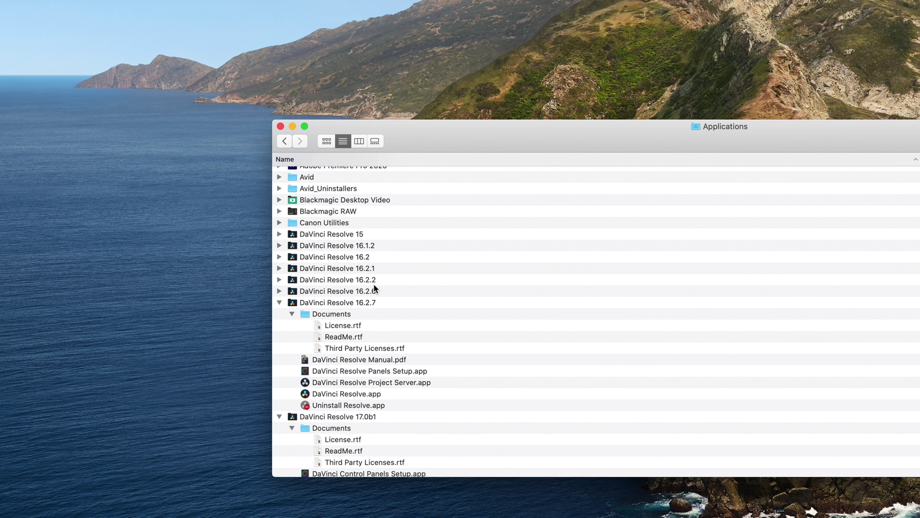
Select the DaVinci Resolve 16.2.7 folder and point out the 17.0b1 folder in Applications
left_click(354, 304)
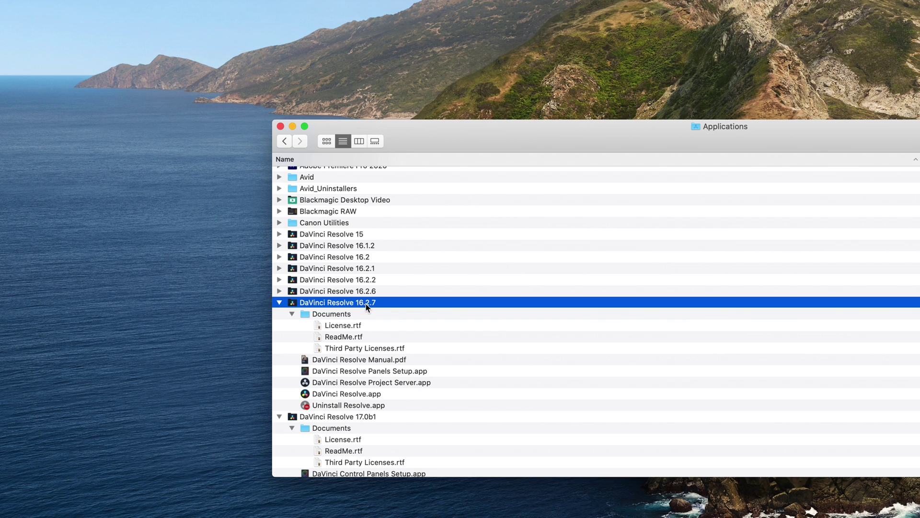
left_click(335, 421)
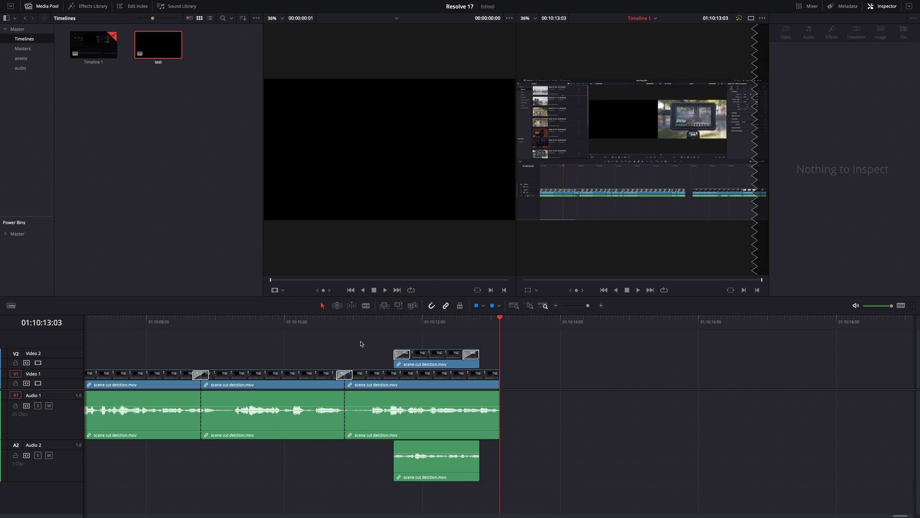
Select only the V1/A1 scene cut detection clips and paste them into the empty test timeline
left_click_drag(303, 333, 441, 378)
left_click(439, 358, "super")
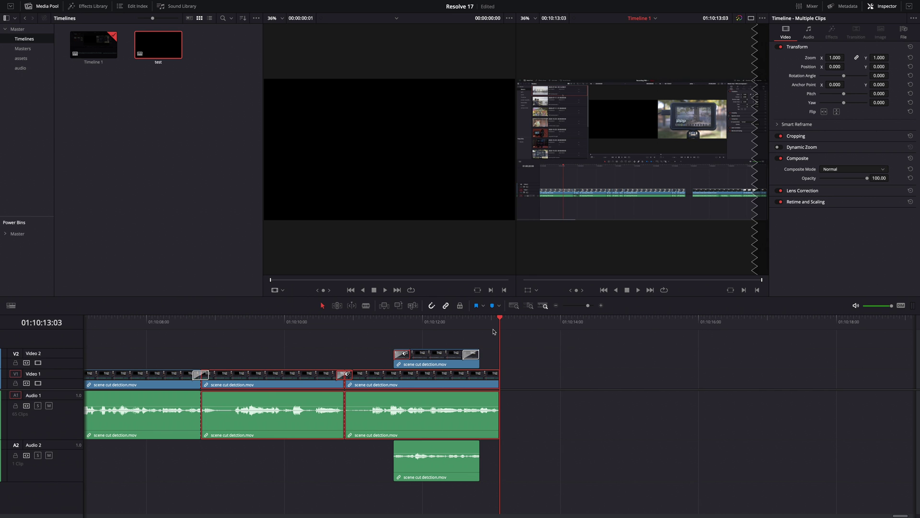
left_click(655, 19)
left_click(644, 34)
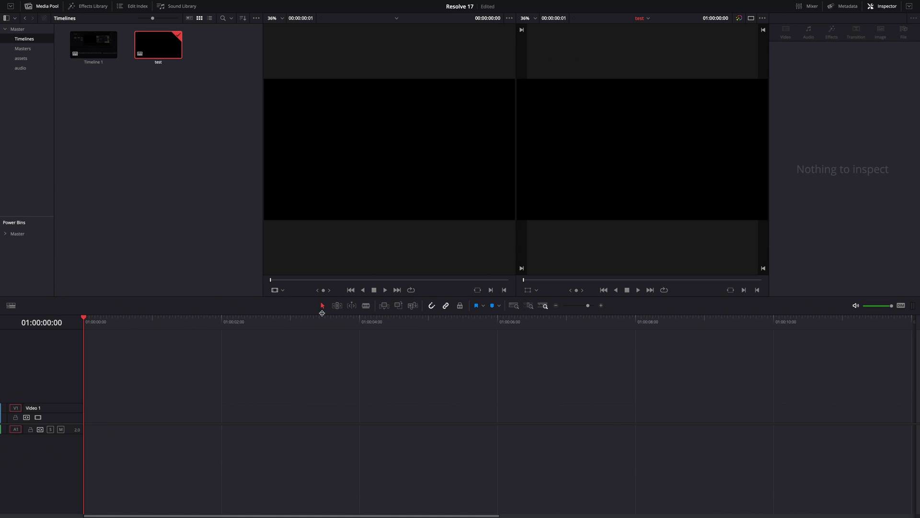
key("super+v")
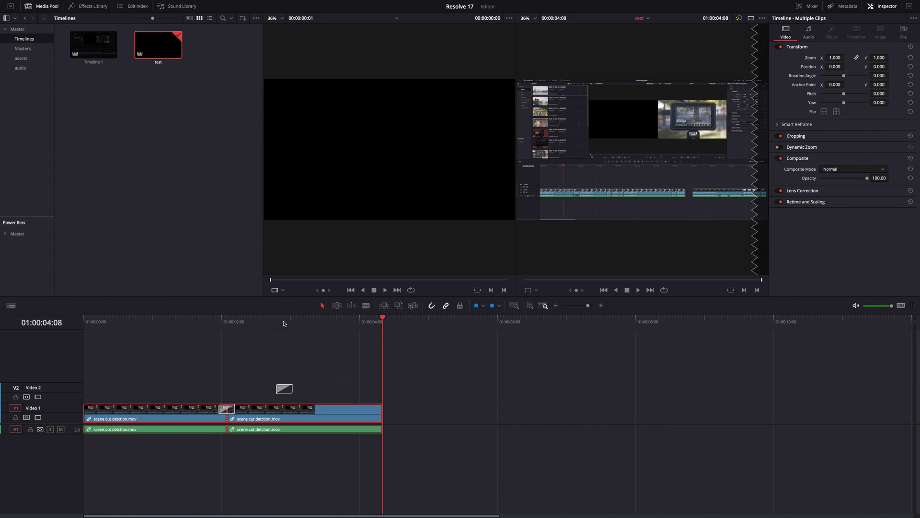
left_click(285, 321)
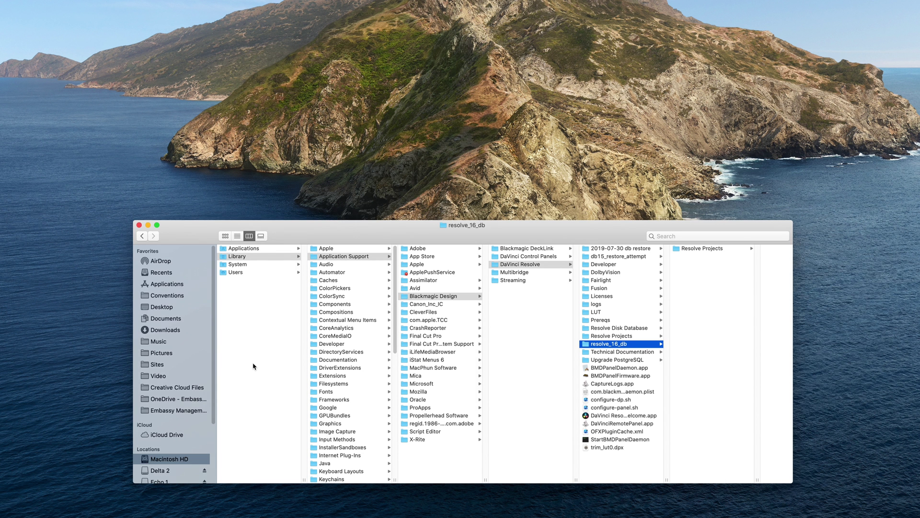